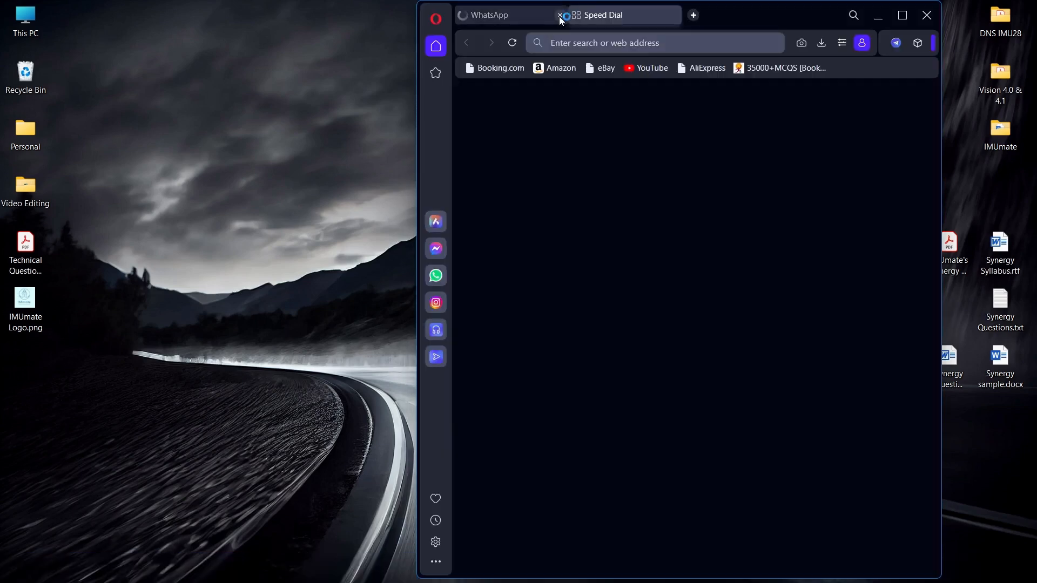
Close the loading WhatsApp tab so only the Speed Dial tab is left.
click(559, 16)
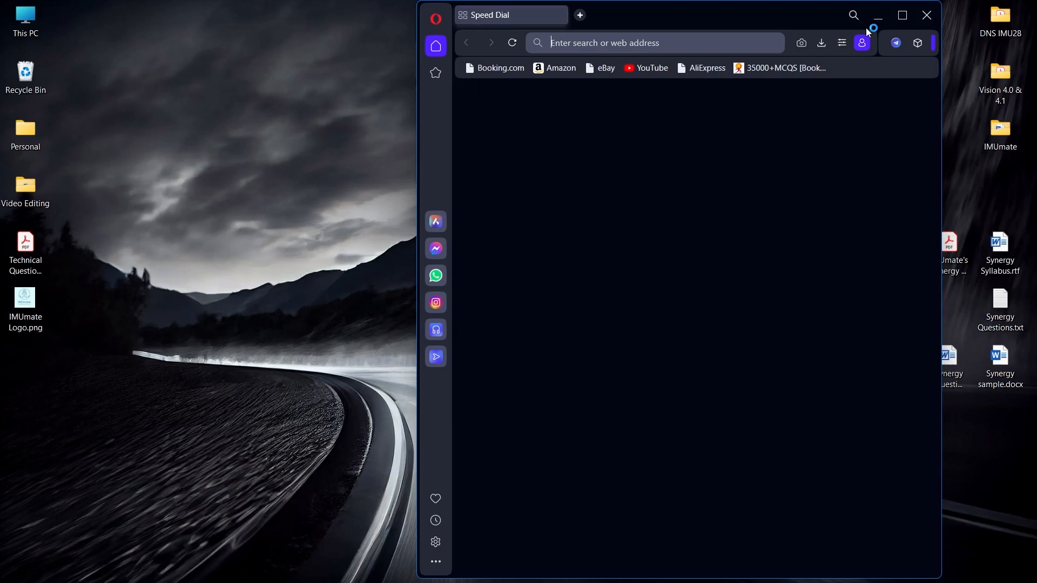
Search for 'geinsti' to reach the geinstitute.com website.
text(geins)
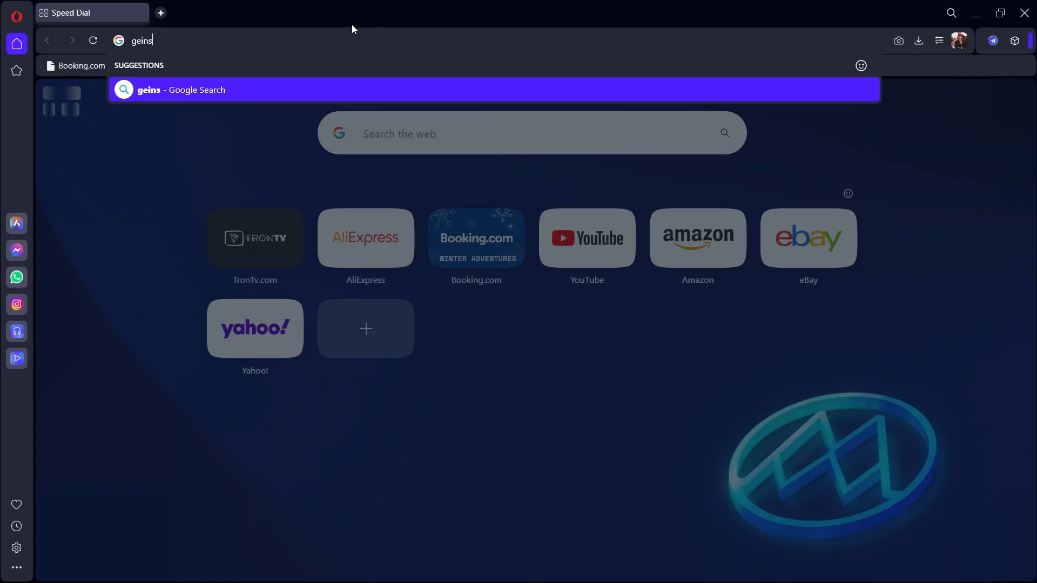
text(ti)
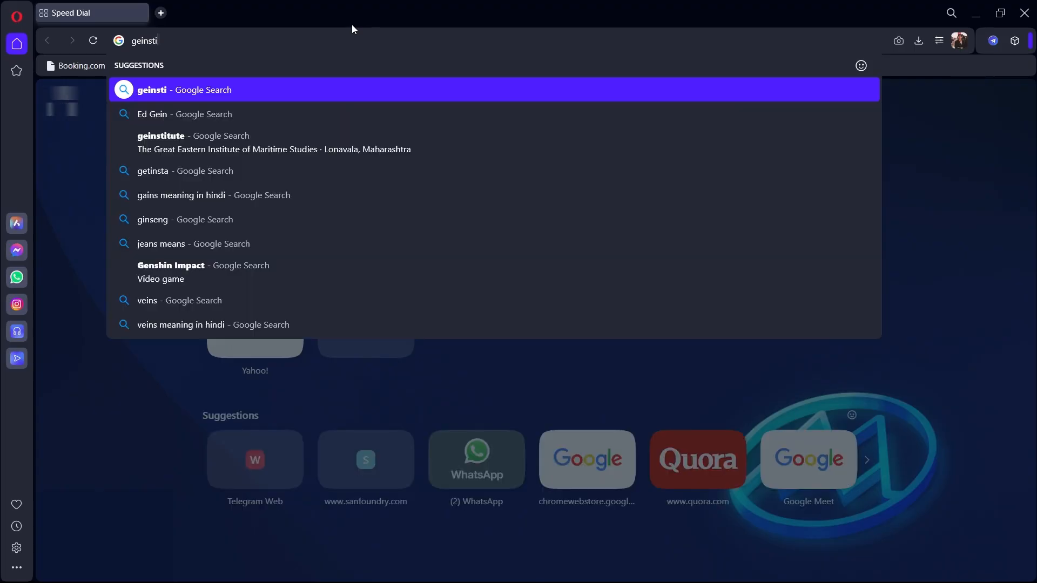
key(Return)
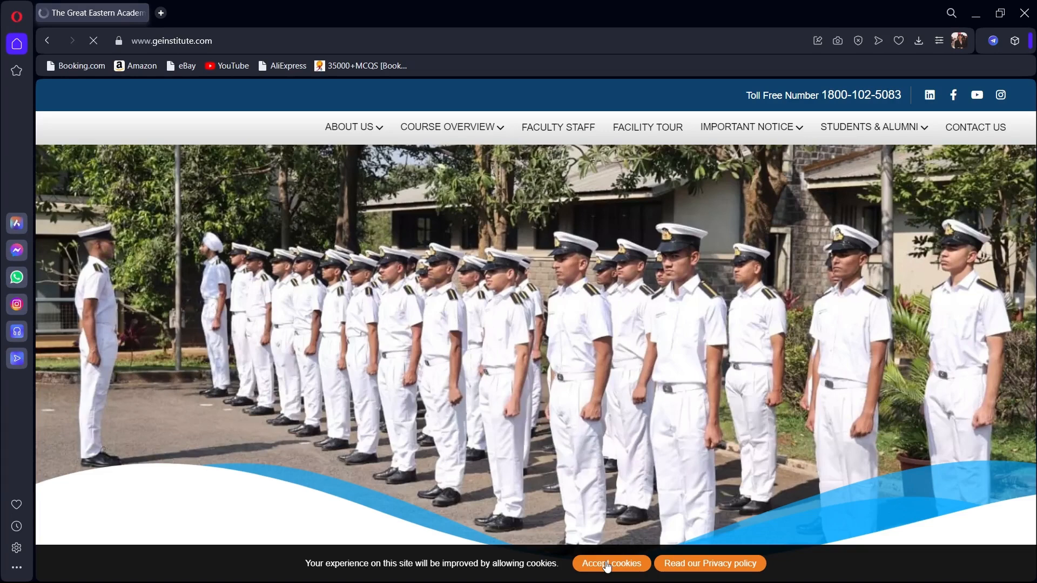
Accept the cookie notice on the Great Eastern Institute homepage.
click(607, 564)
mouse_move(747, 127)
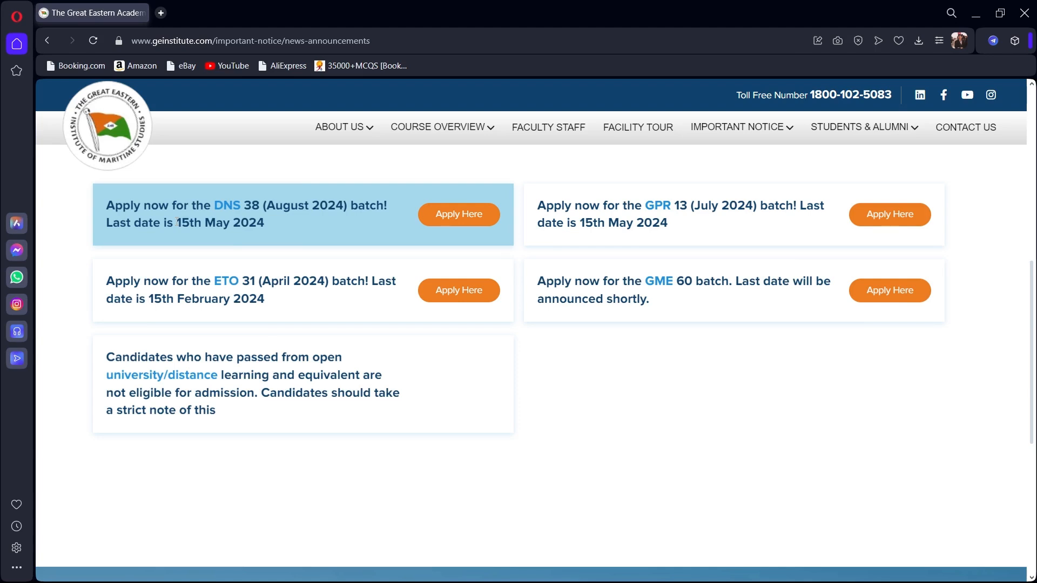
Open the DNS 38 batch application form and select DNS as the course.
click(432, 220)
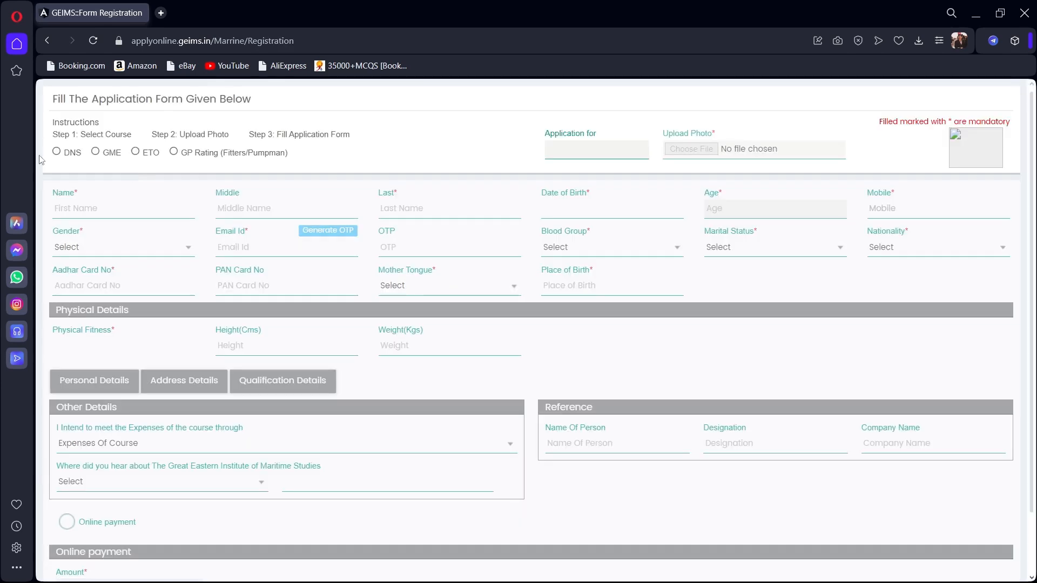
click(56, 151)
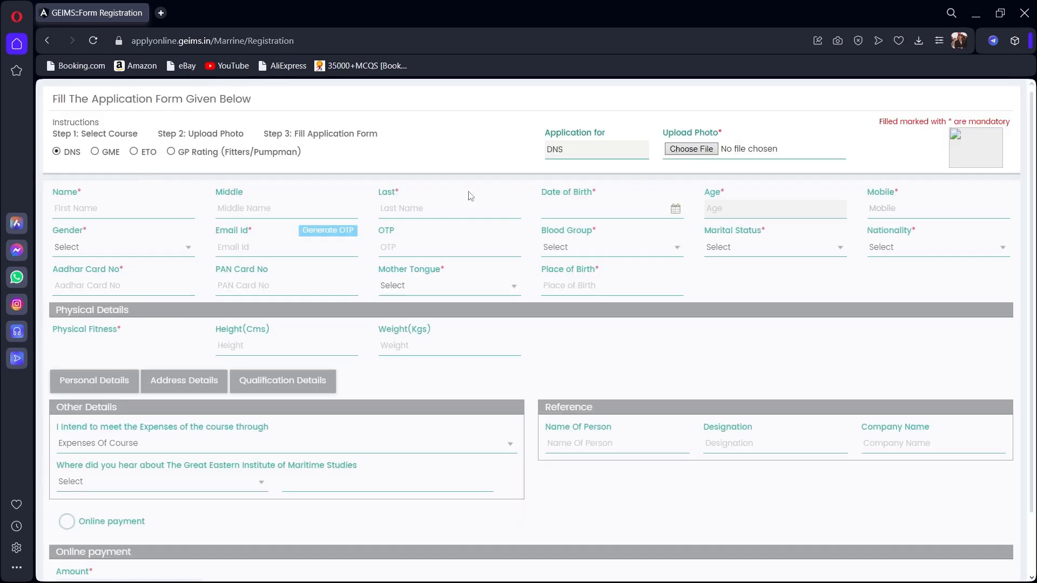
Upload Photo.jpg from Desktop > Personal > My Doc as the applicant's photo.
click(700, 153)
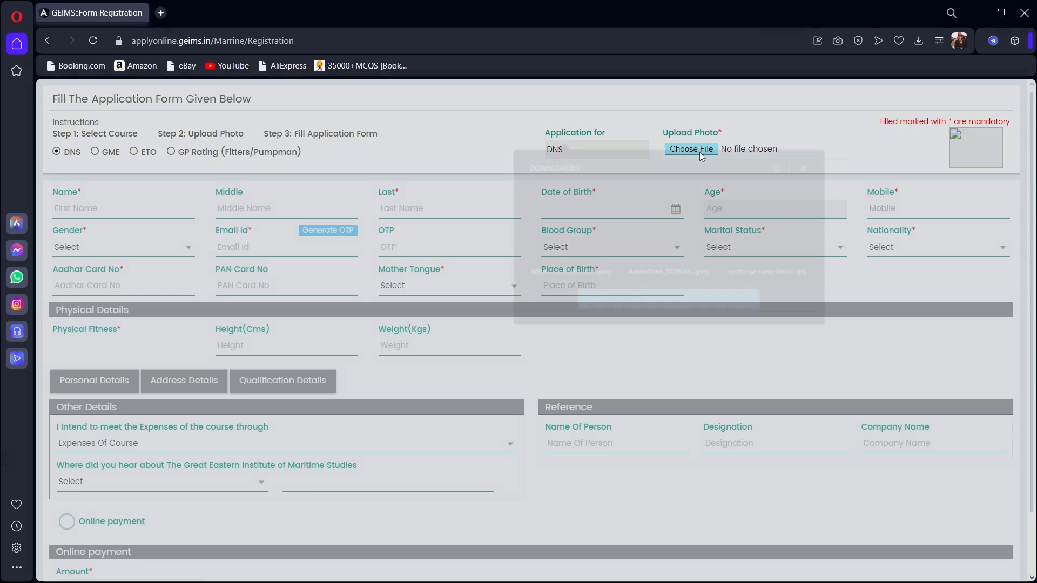
click(668, 304)
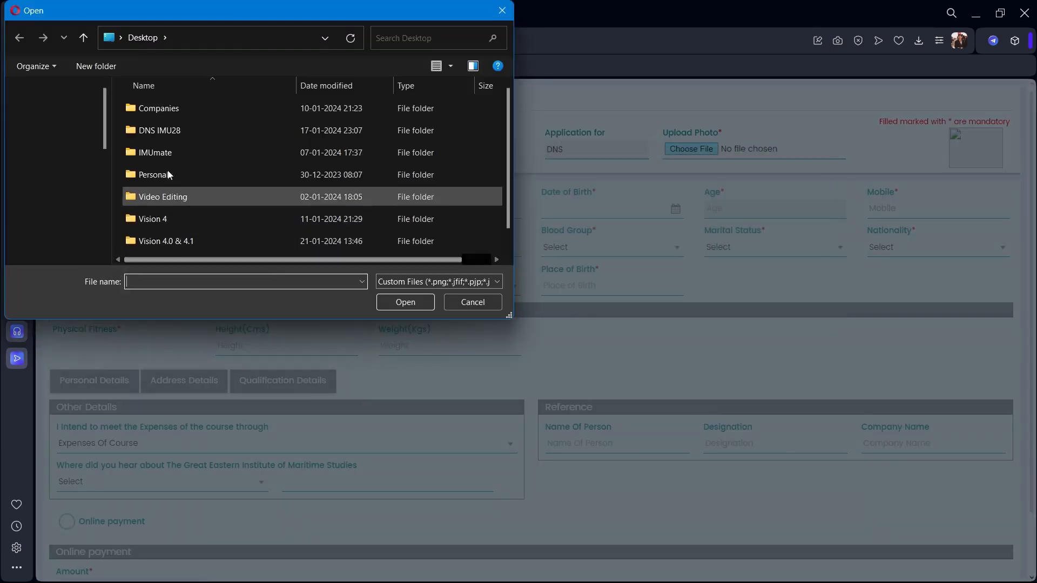
double_click(152, 180)
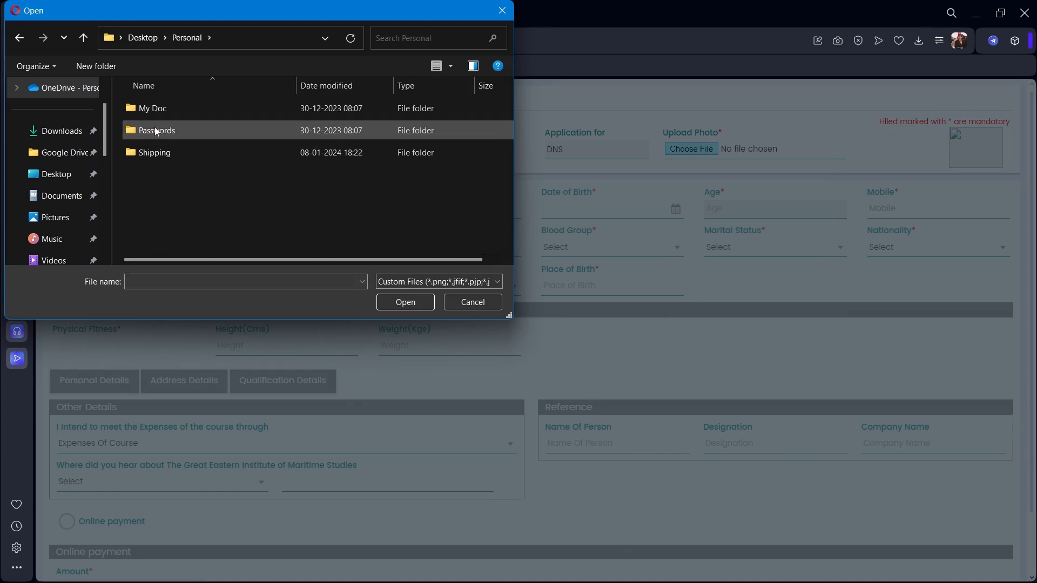
double_click(163, 115)
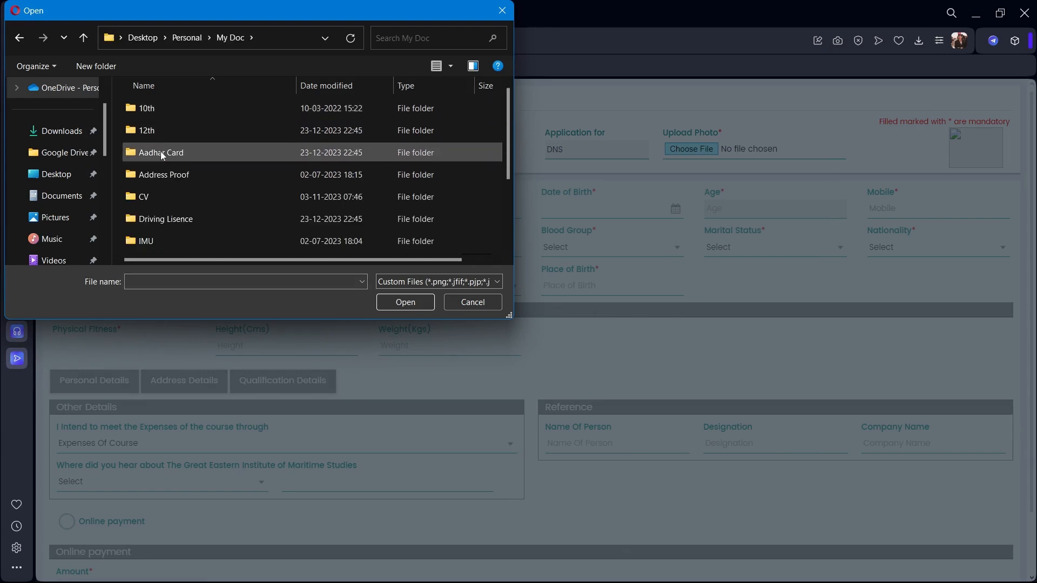
scroll(173, 217, down, 2)
click(170, 221)
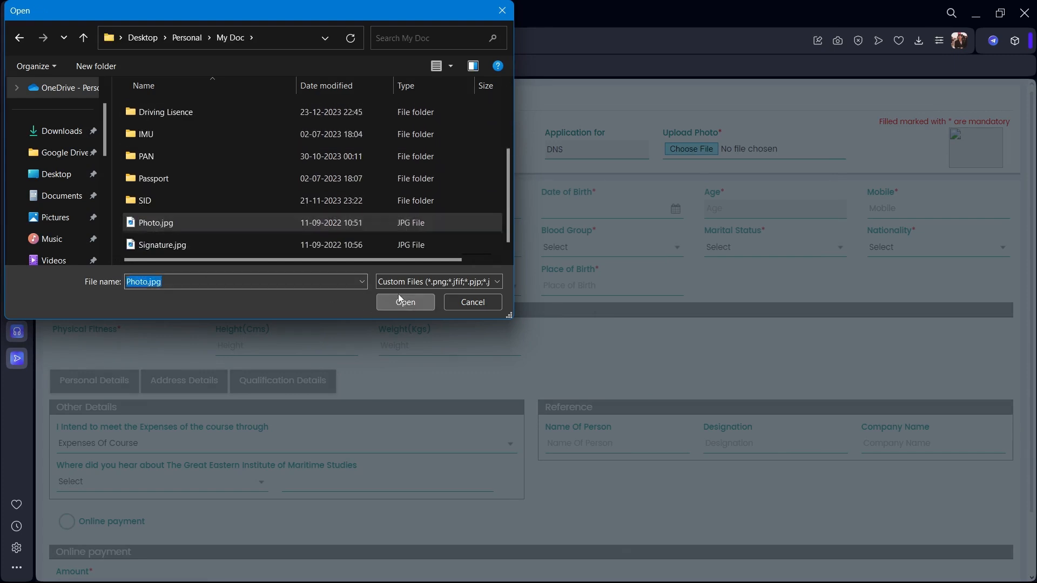
click(405, 301)
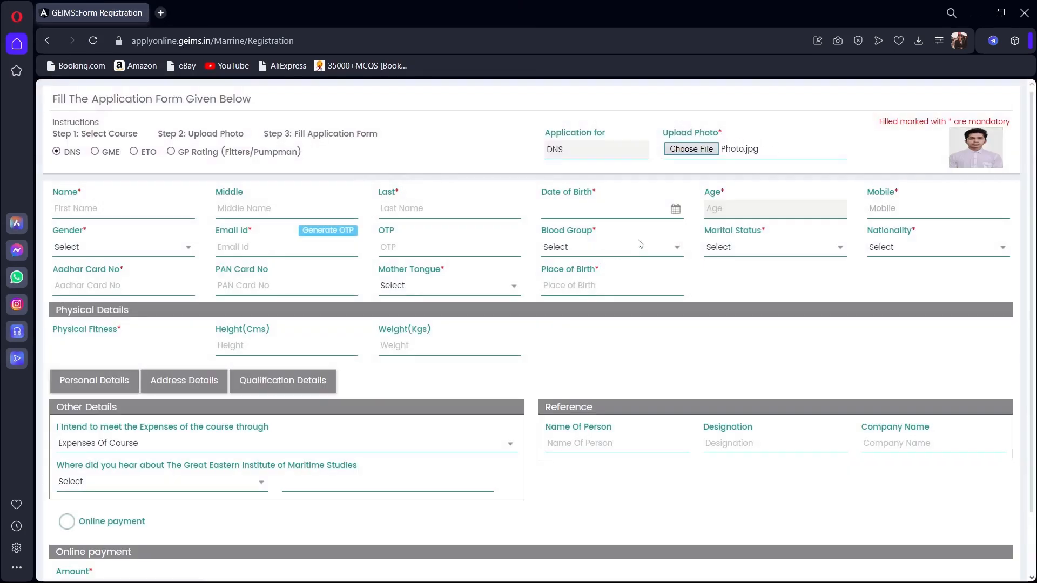
Enter the applicant's first and last name.
click(138, 216)
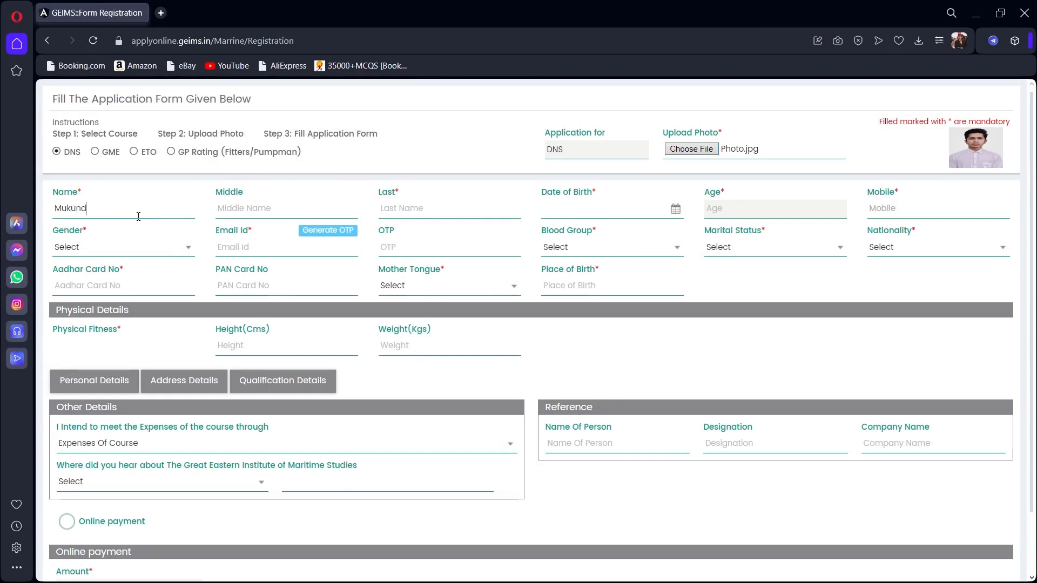
click(401, 210)
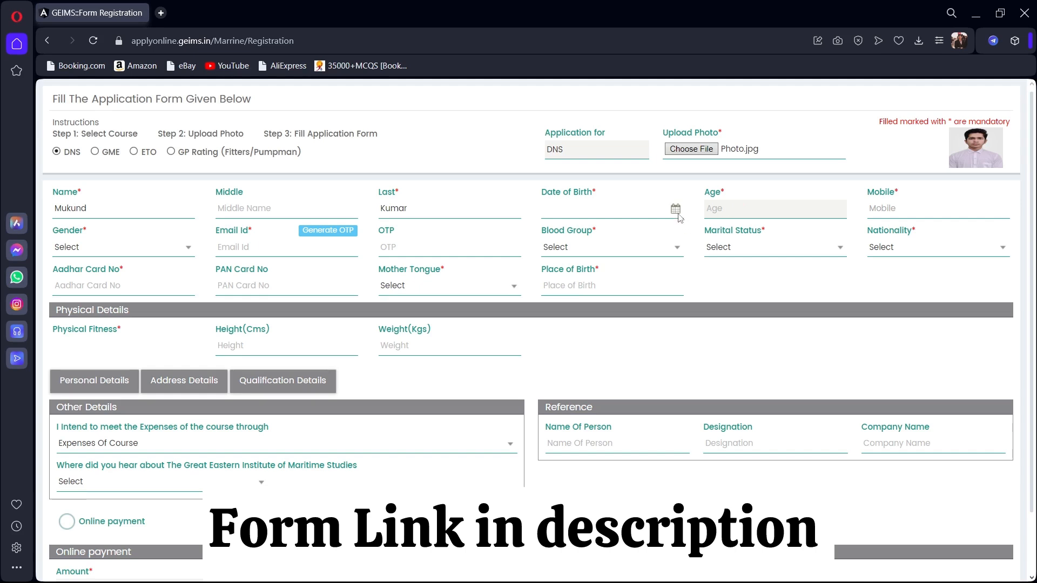
Pick 19 August 2004 as the date of birth in the calendar.
click(623, 216)
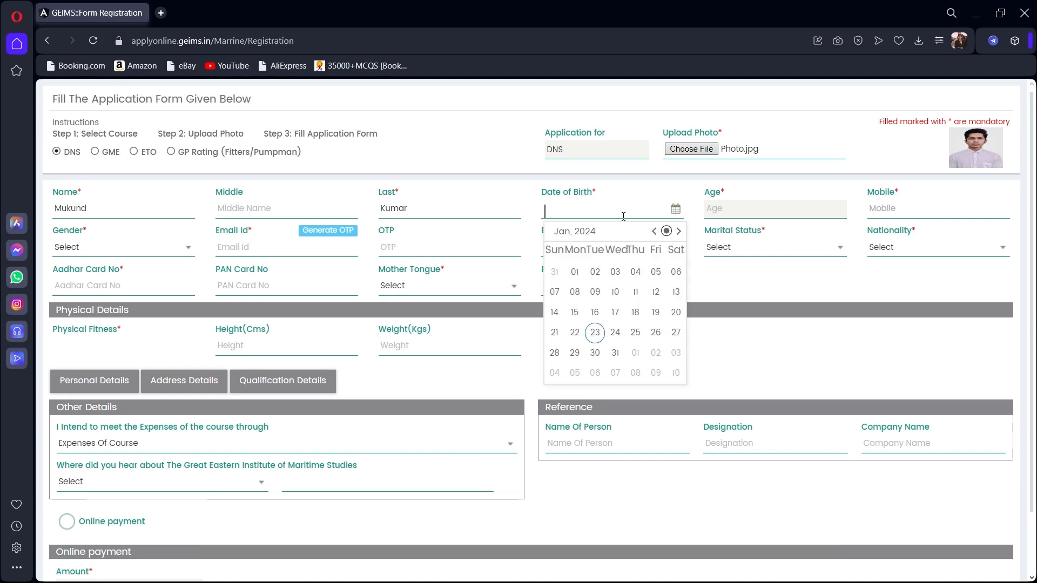
click(576, 236)
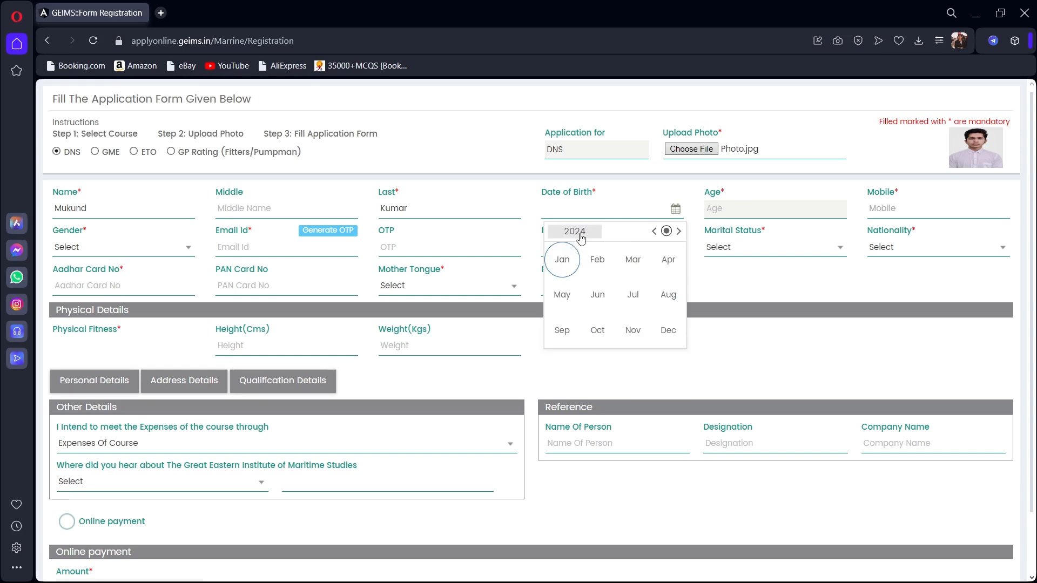
click(578, 237)
click(593, 237)
click(653, 232)
click(653, 232)
click(653, 232)
click(653, 232)
click(653, 232)
click(653, 232)
click(652, 232)
click(652, 233)
click(653, 232)
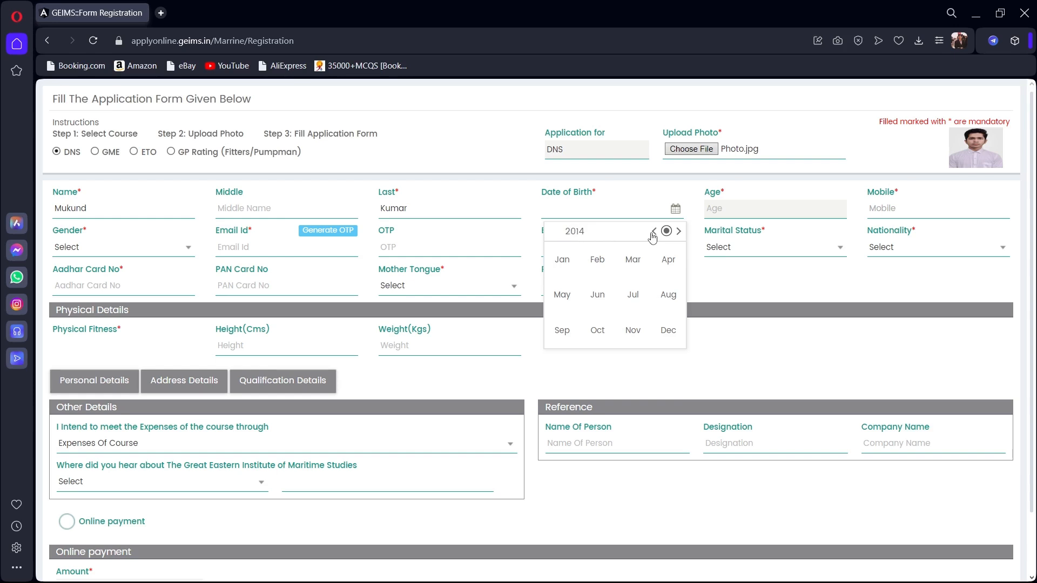
double_click(653, 232)
click(653, 234)
click(653, 233)
click(652, 233)
click(653, 233)
click(653, 234)
click(653, 233)
click(652, 234)
click(652, 233)
click(679, 234)
click(679, 234)
click(670, 296)
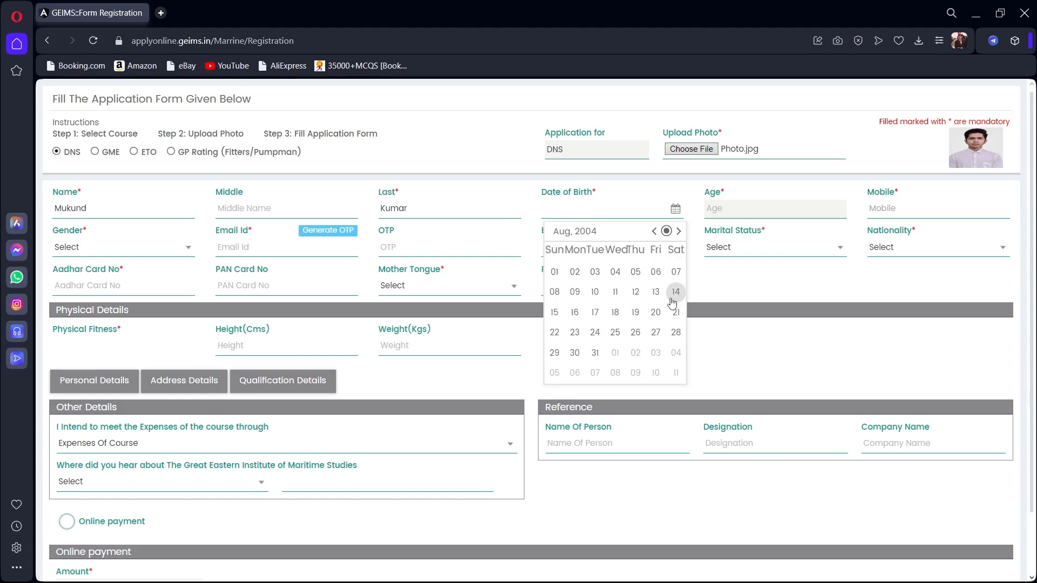
click(633, 315)
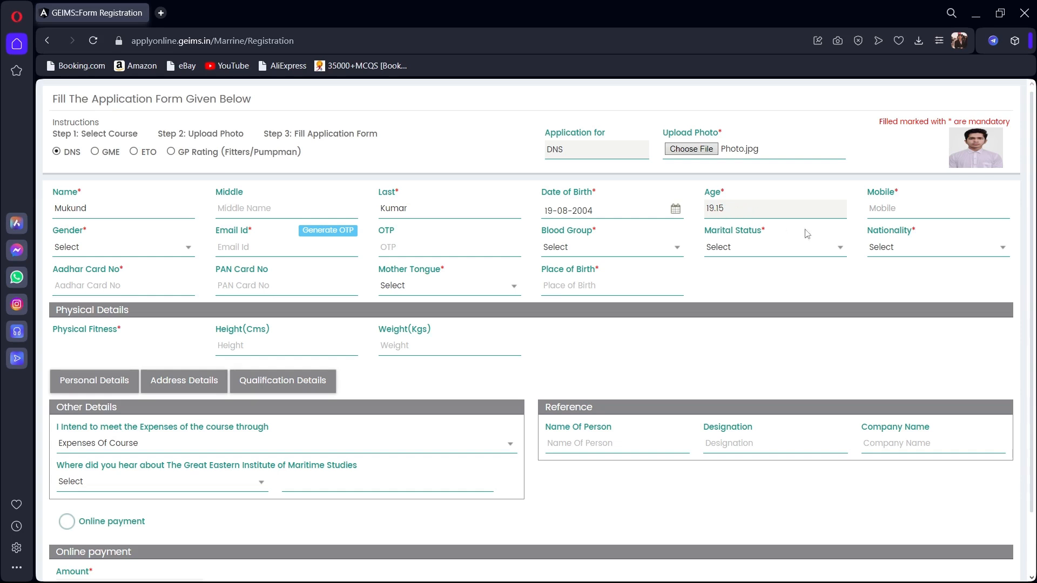
Enter the applicant's mobile number and set gender to Male.
click(879, 211)
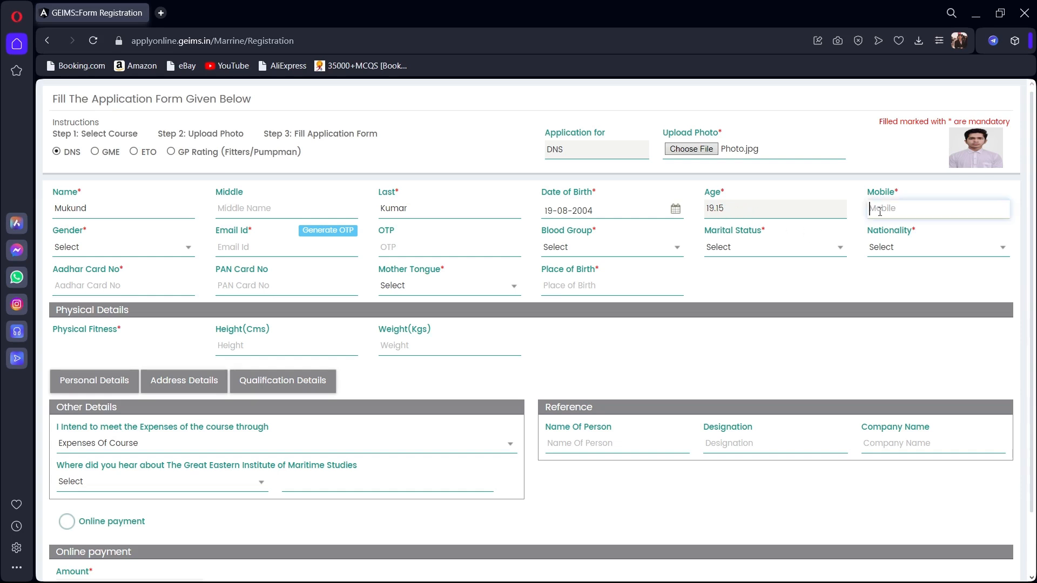
text(0000000000)
click(122, 252)
click(121, 278)
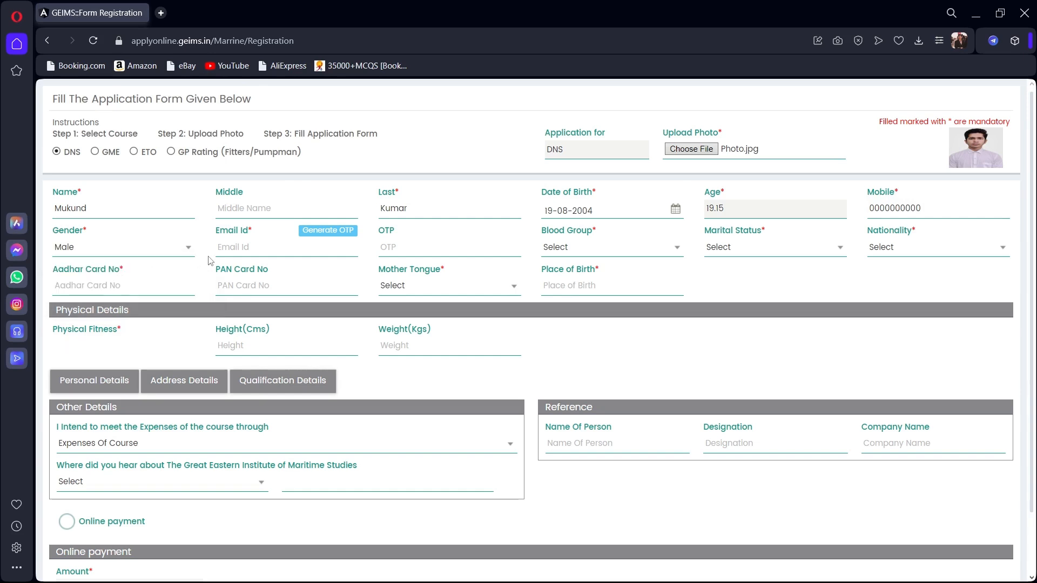
Enter the applicant's Gmail address and request the OTP until it shows Verified.
click(239, 247)
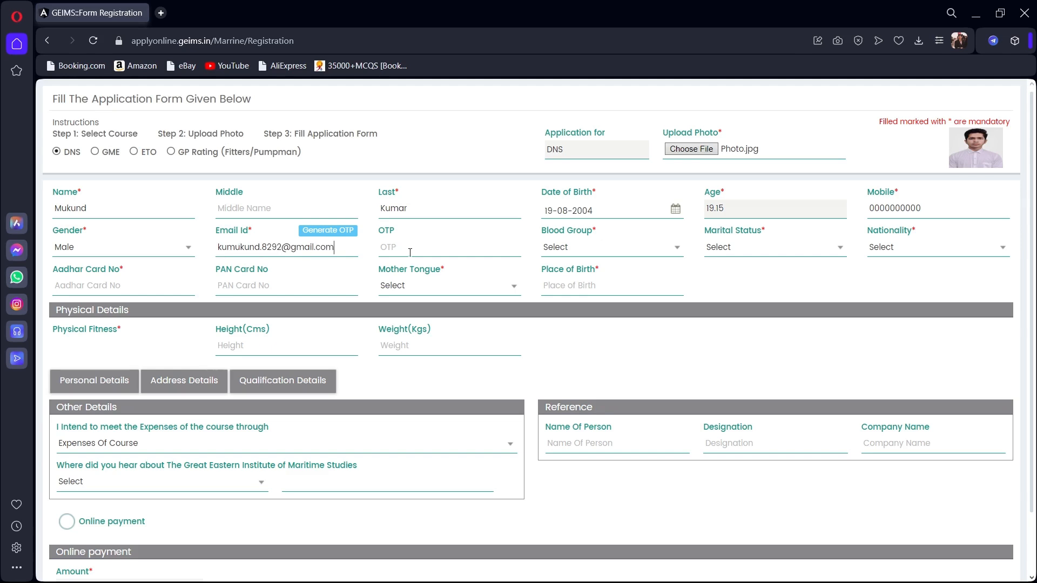
click(346, 232)
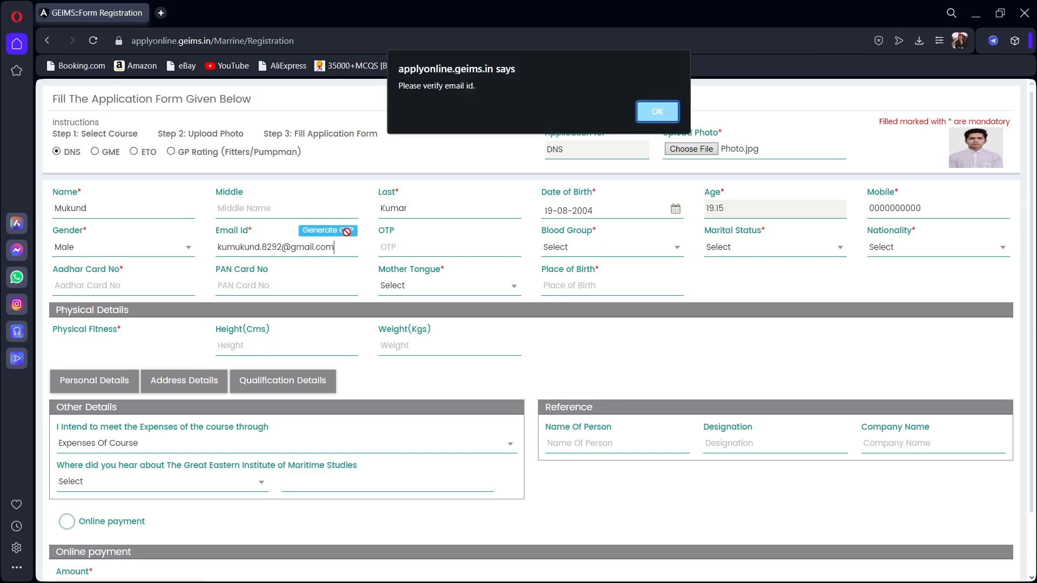
click(667, 110)
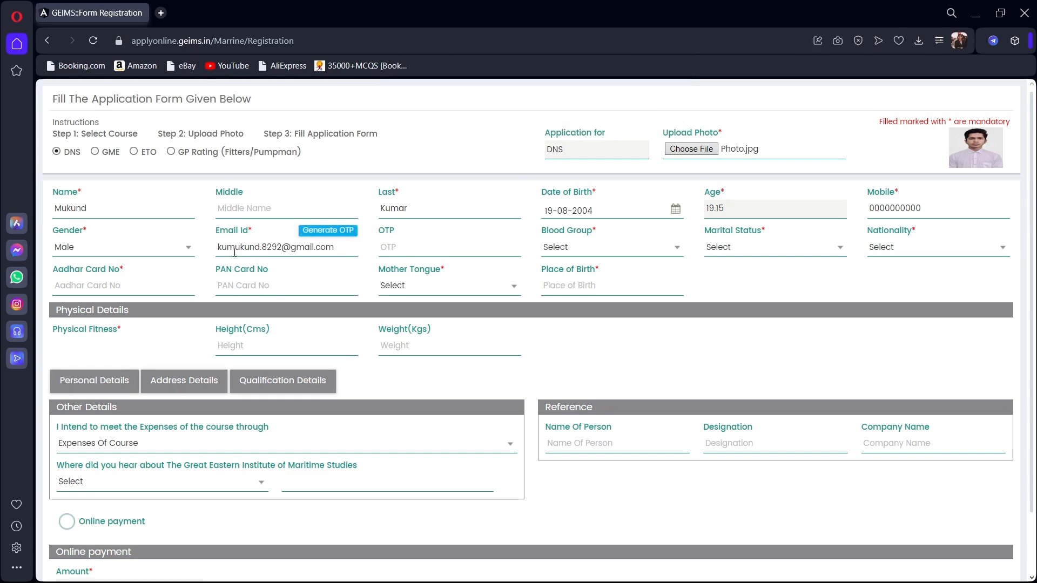
text(mar)
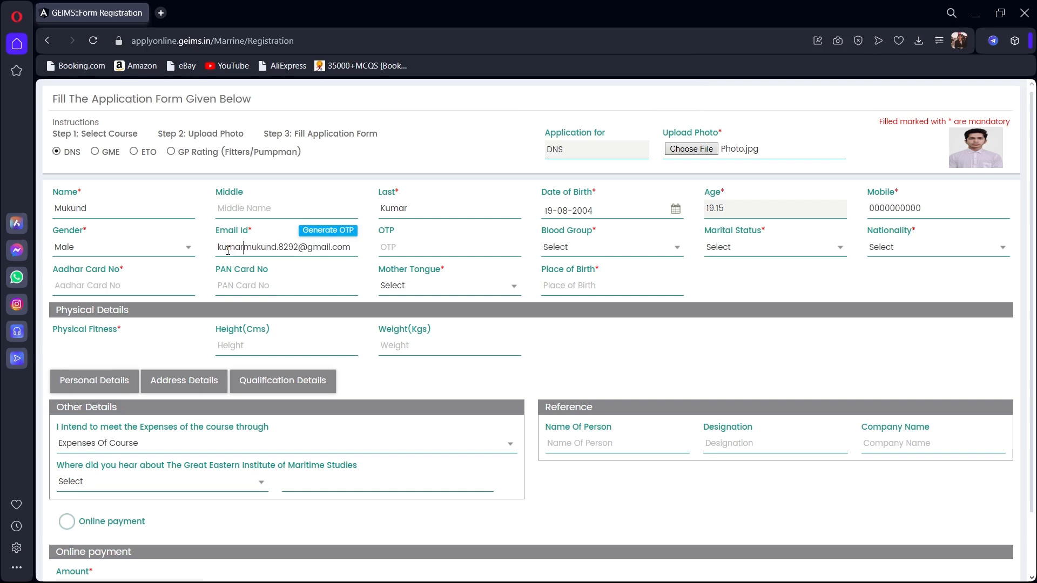
click(323, 234)
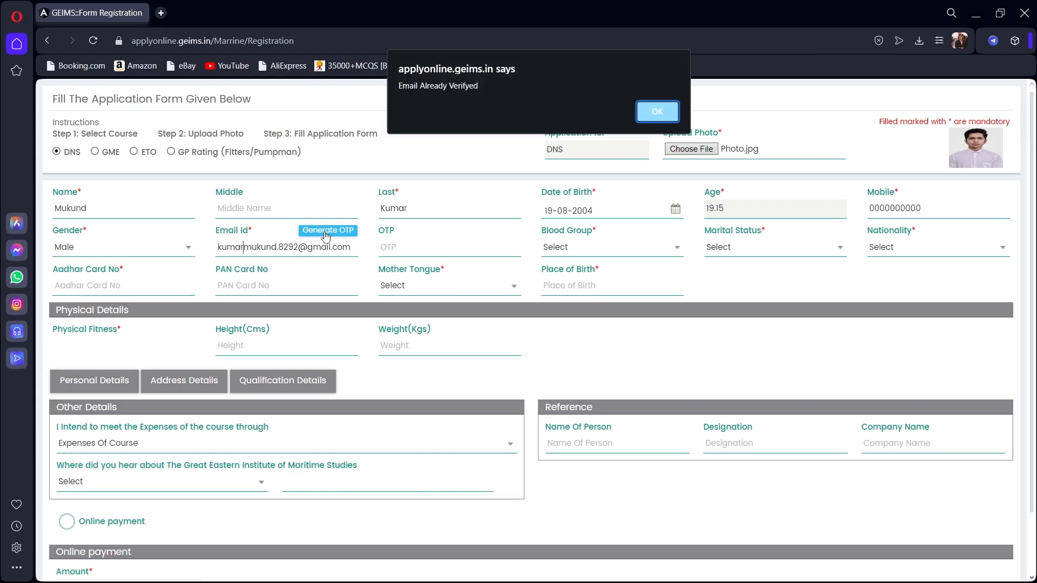
click(655, 112)
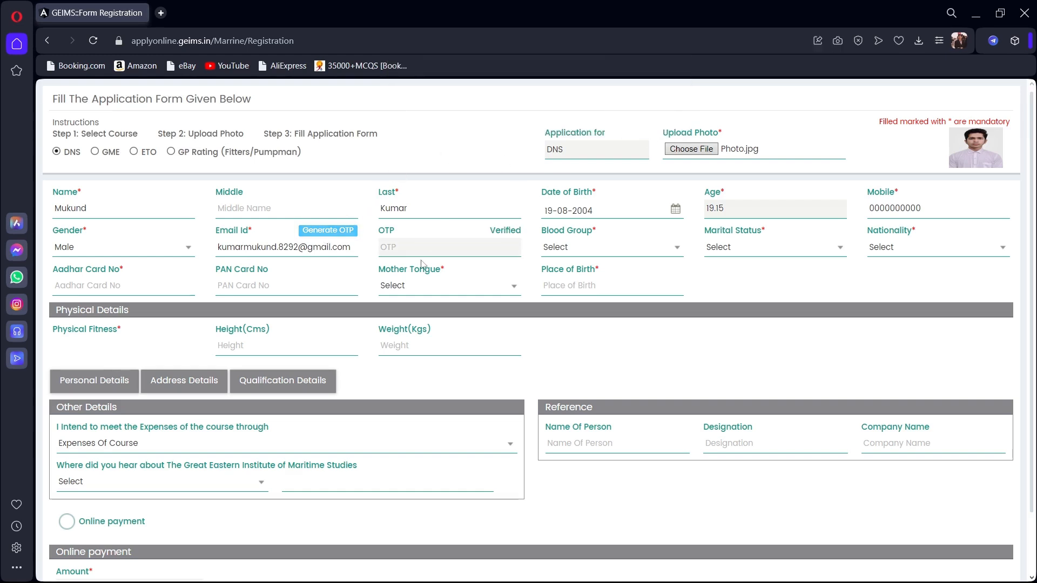
Set blood group A(-), marital status Single and nationality Indian.
click(608, 252)
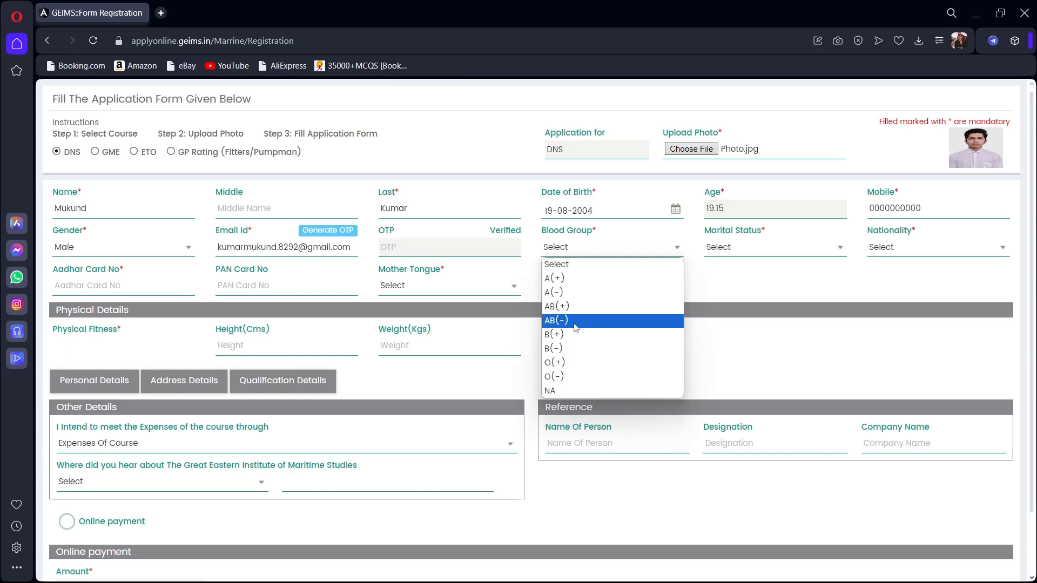
click(575, 292)
click(743, 248)
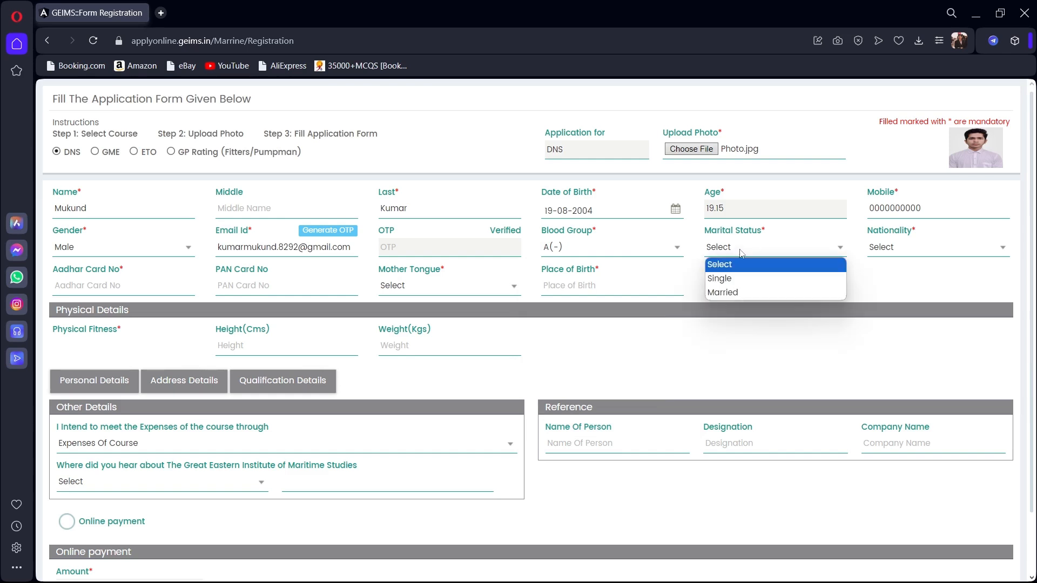
click(736, 280)
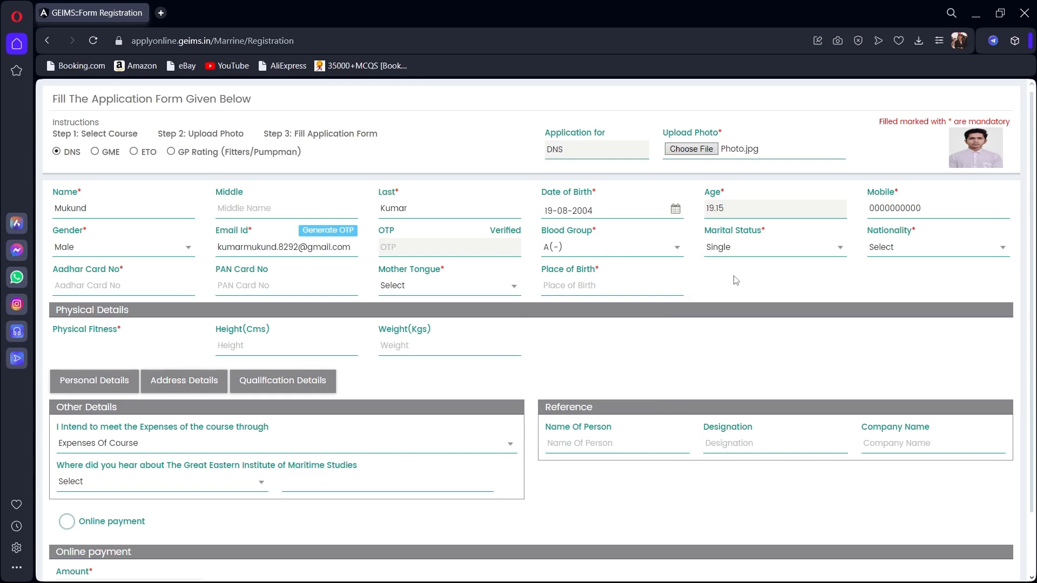
click(883, 253)
click(877, 284)
Enter the Aadhar card number and choose Hindi as the mother tongue.
click(145, 279)
text(000000000000)
click(234, 289)
click(399, 288)
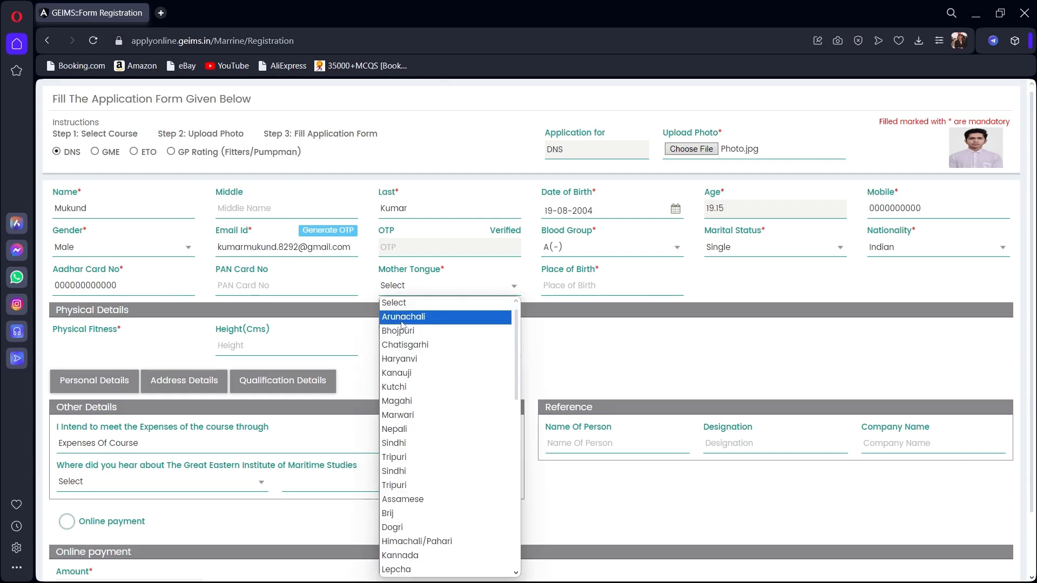
text(hi)
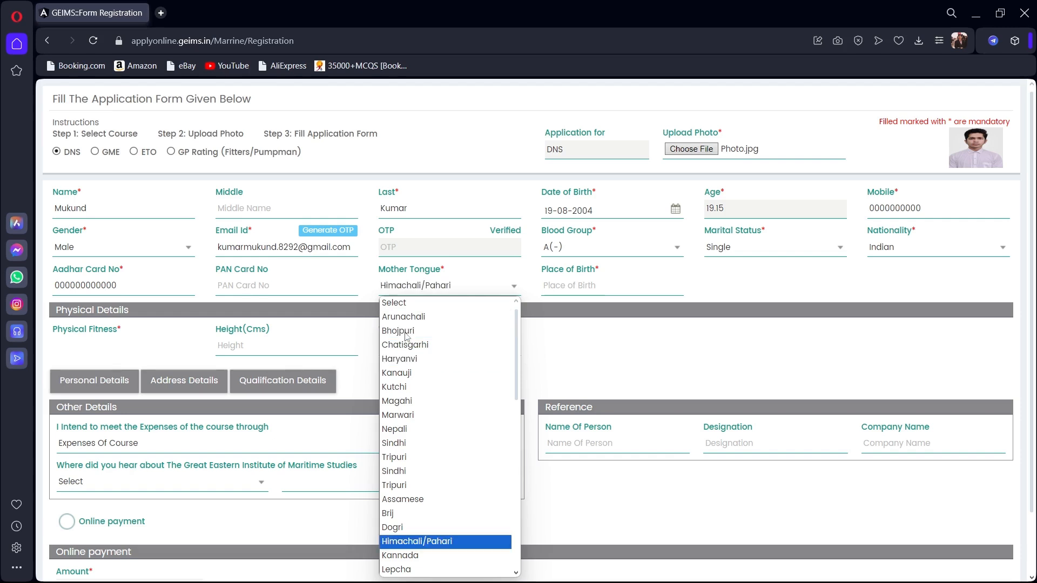
text(ndi)
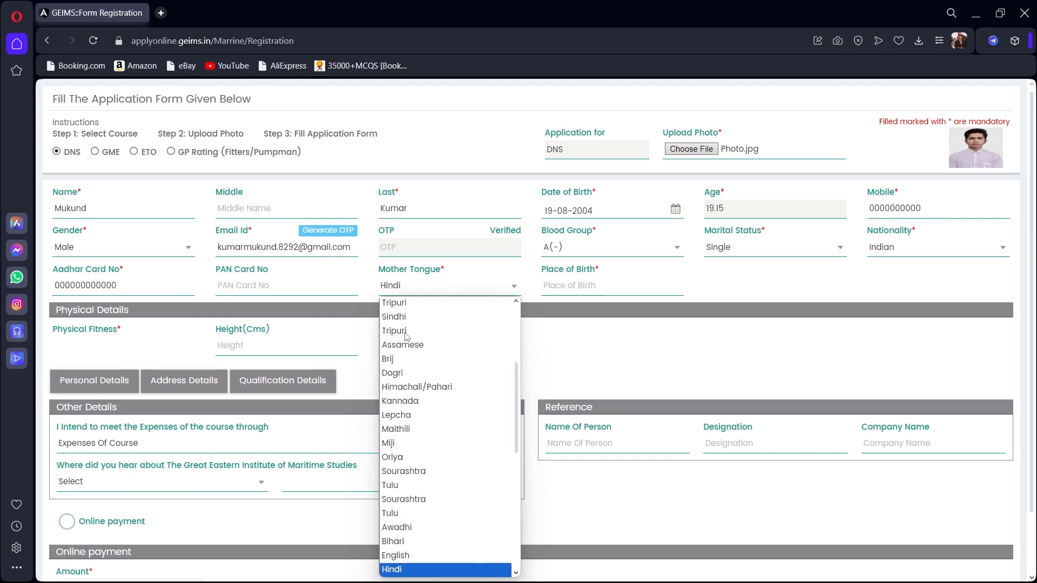
key(Return)
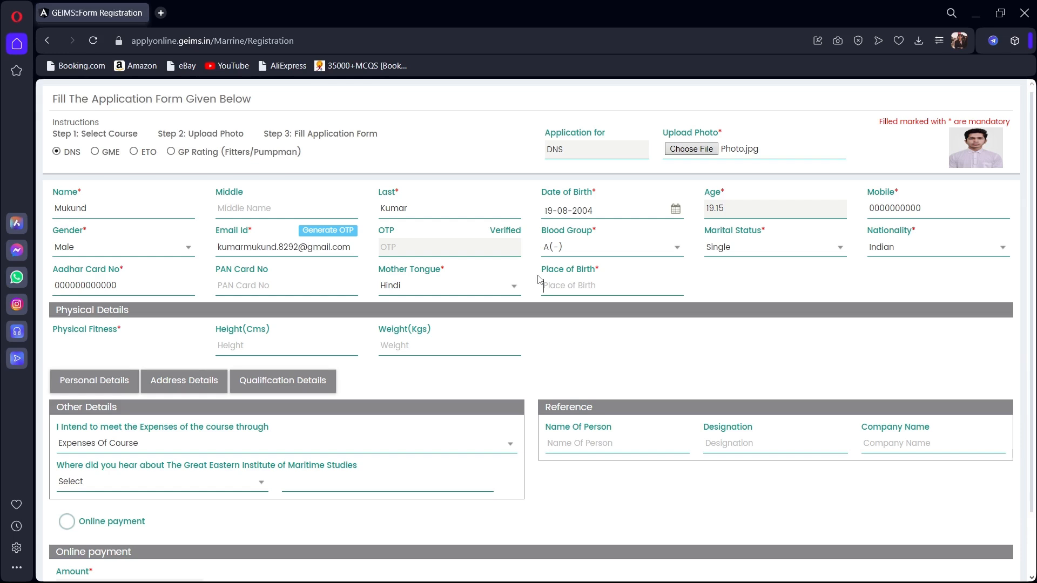
Enter birthplace Patna, height 175 and weight 65.
text(Patna)
click(231, 346)
text(175)
click(404, 340)
text(65)
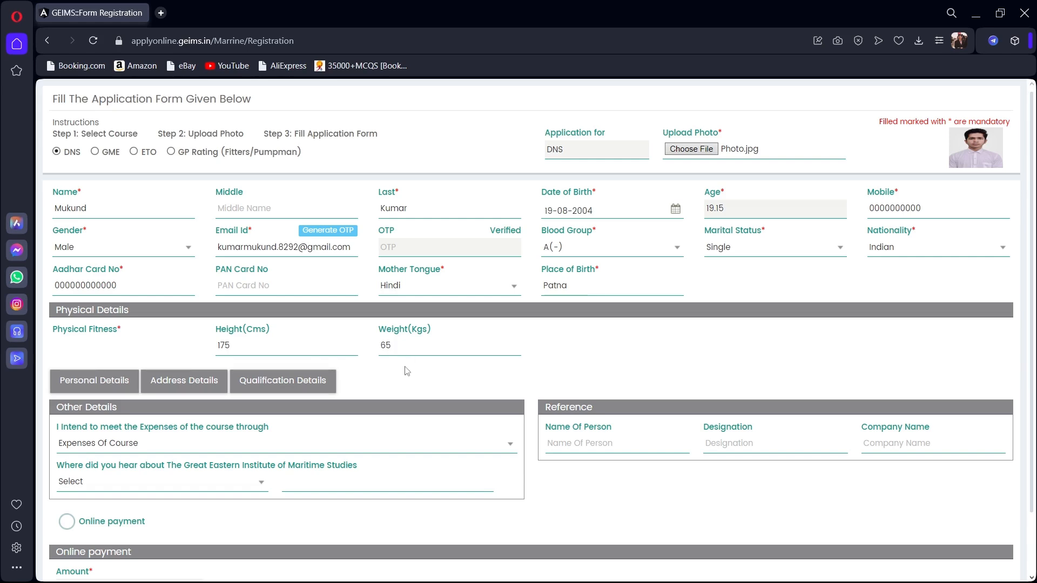
In Personal Details, enter the father's name and set his occupation to Others.
click(110, 385)
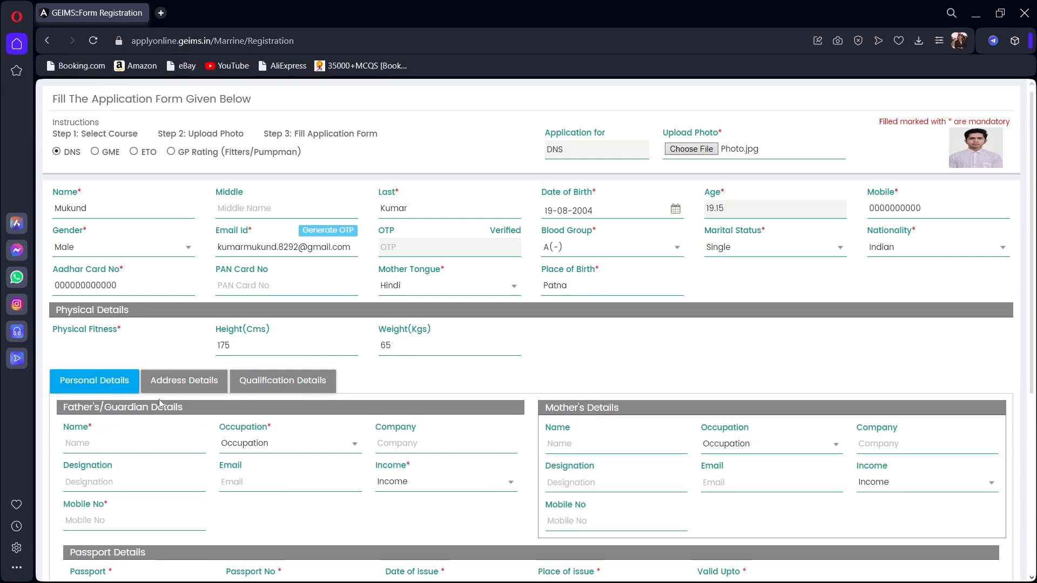
scroll(159, 400, down, 3)
scroll(158, 399, down, 1)
click(116, 275)
text(x)
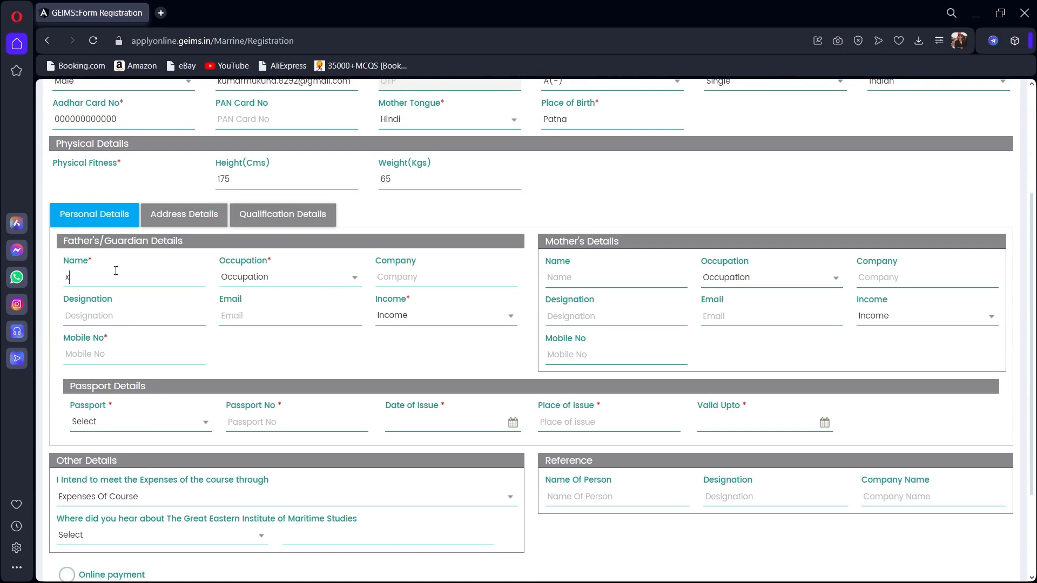
text(xx xxx)
click(273, 281)
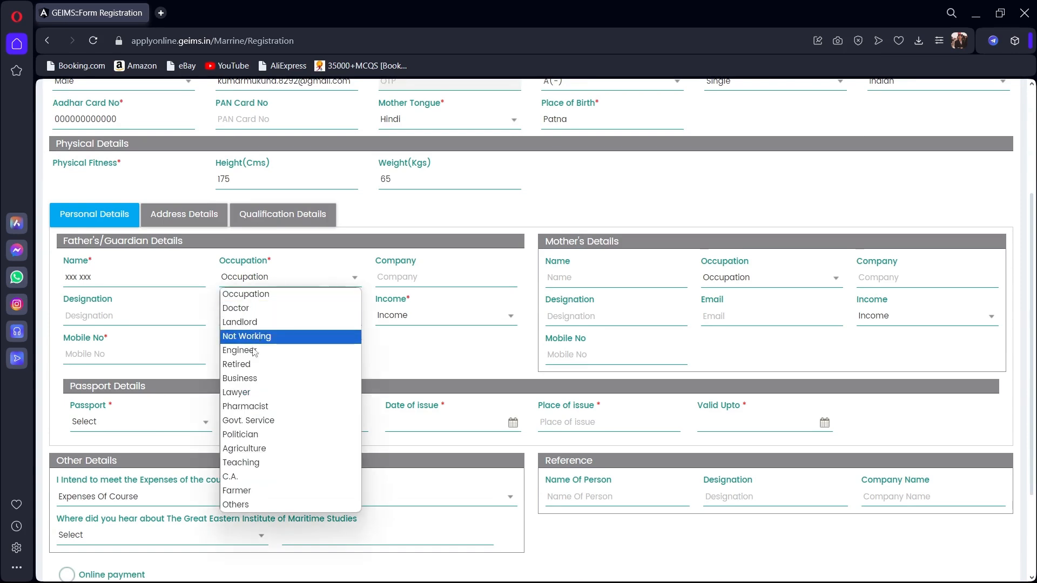
click(245, 505)
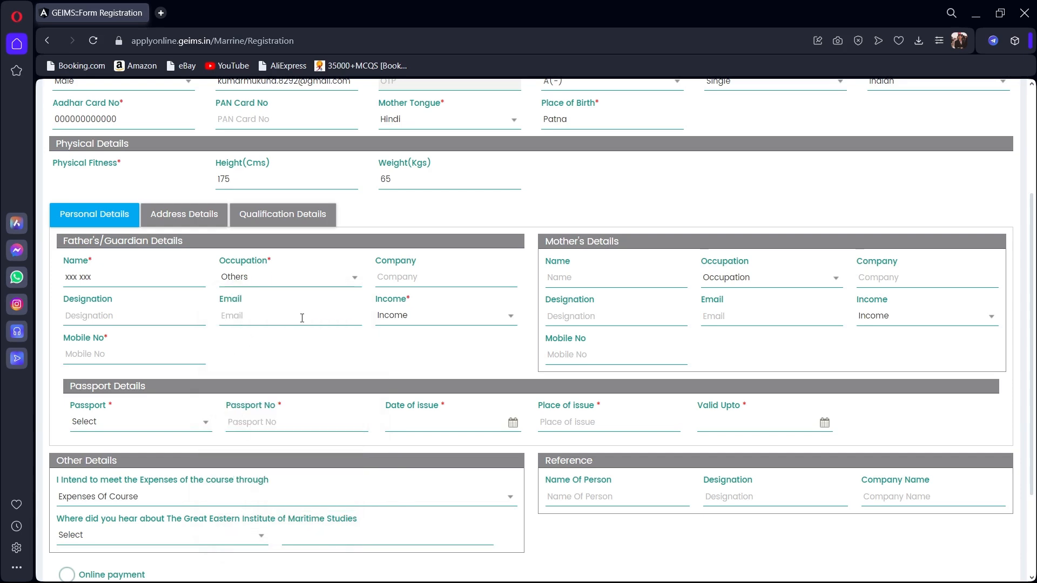
Set the father's income to 4,00,000 - 5,00,000, keeping occupation as Others.
click(416, 280)
click(227, 316)
click(413, 316)
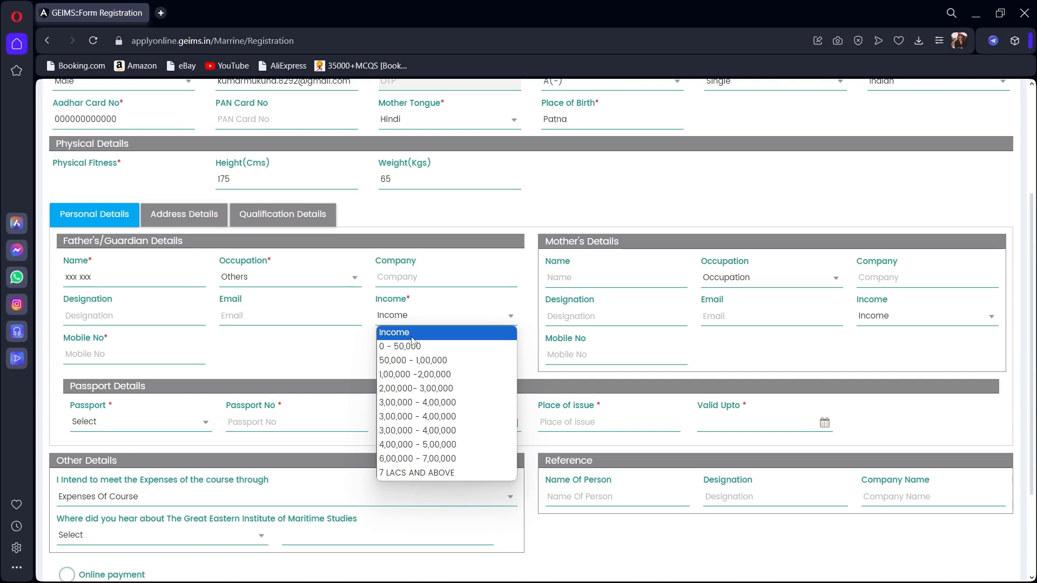
click(413, 444)
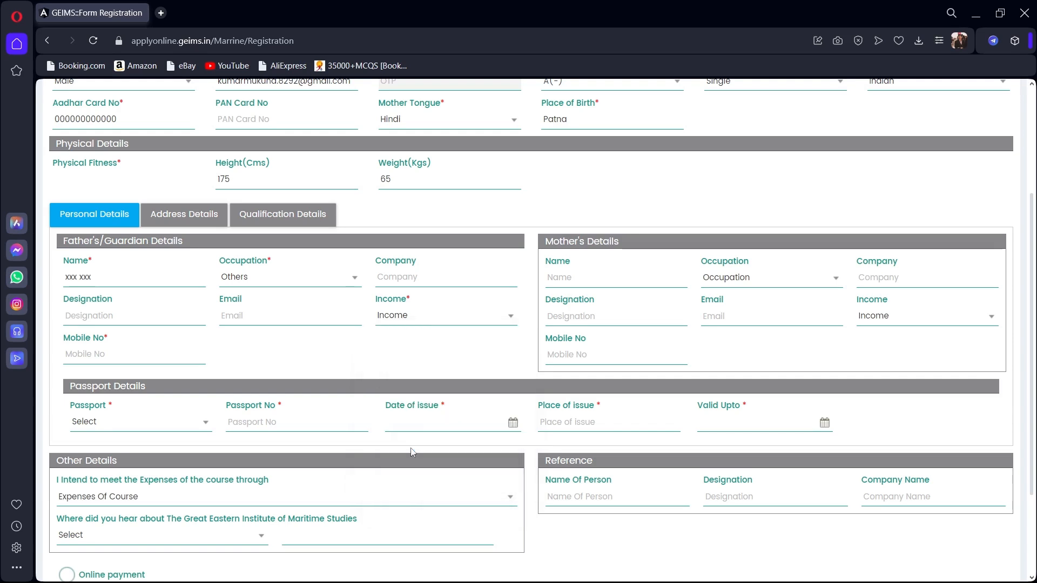
click(292, 279)
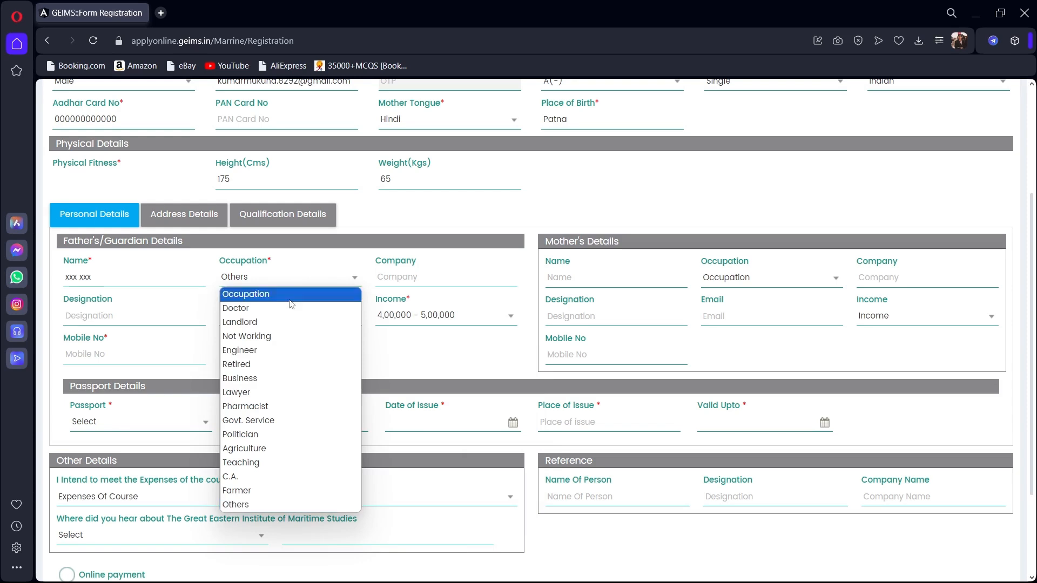
click(250, 498)
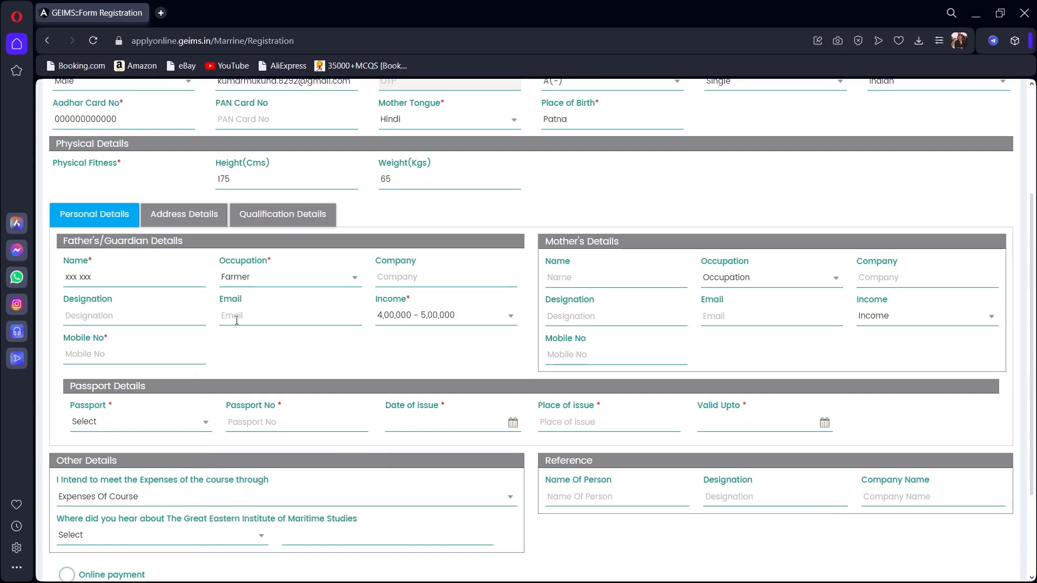
click(306, 280)
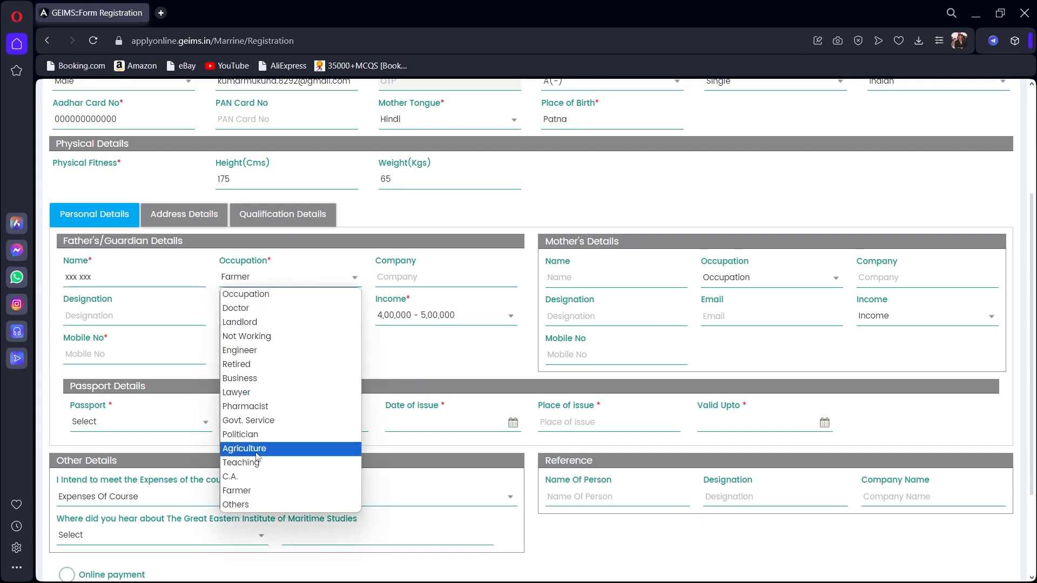
click(237, 505)
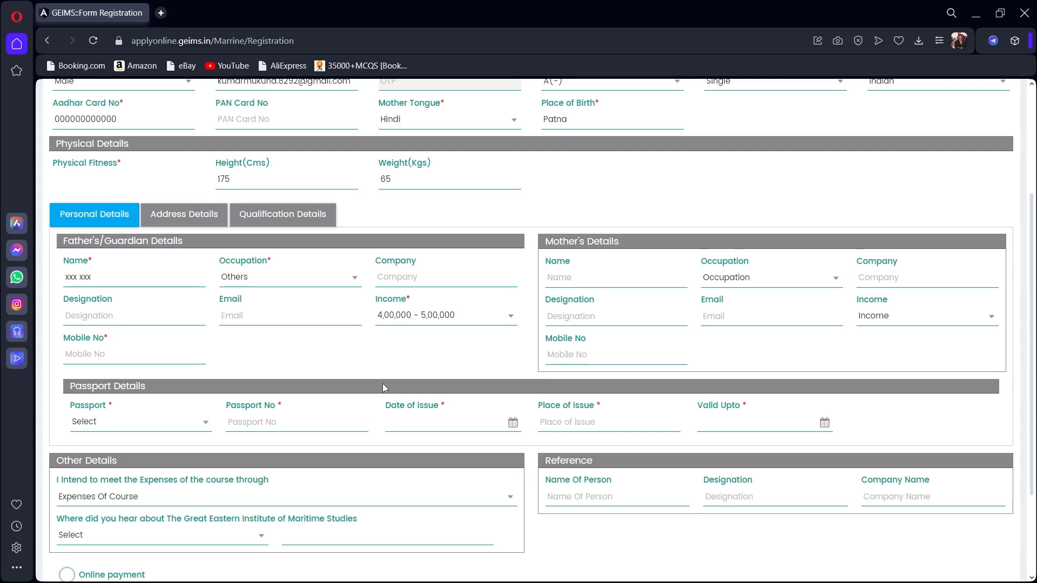
Enter the mother's name, set her occupation to Others, and leave her income unselected.
click(579, 275)
text(xxx xxx)
click(734, 285)
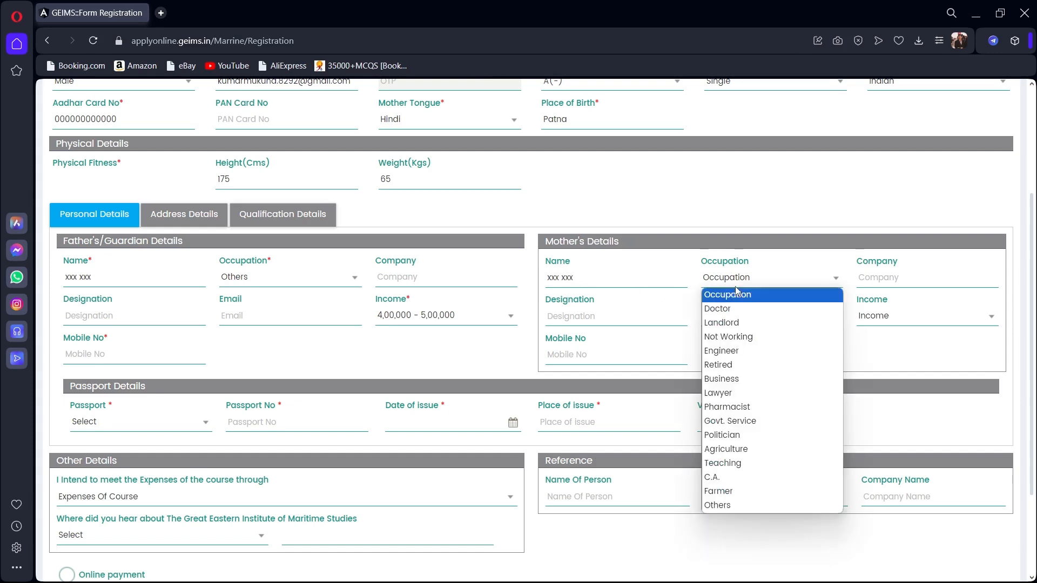
click(724, 506)
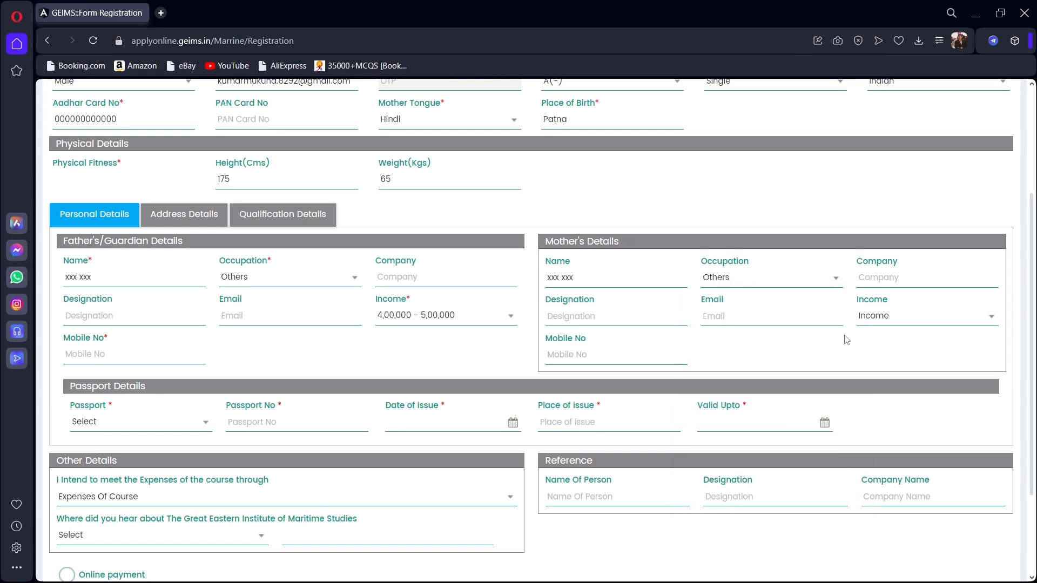
click(881, 274)
click(866, 318)
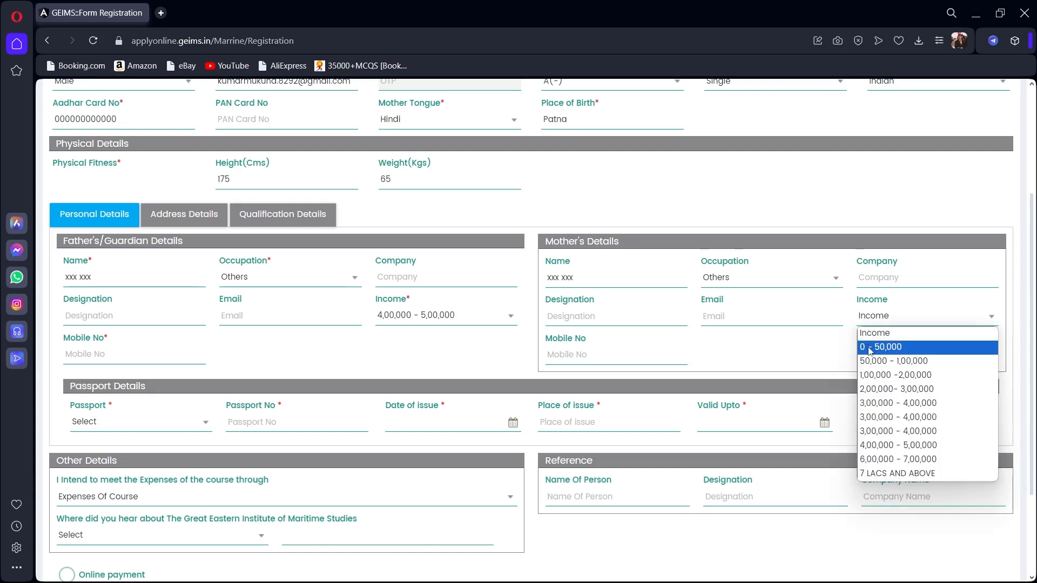
click(870, 350)
click(874, 317)
click(875, 333)
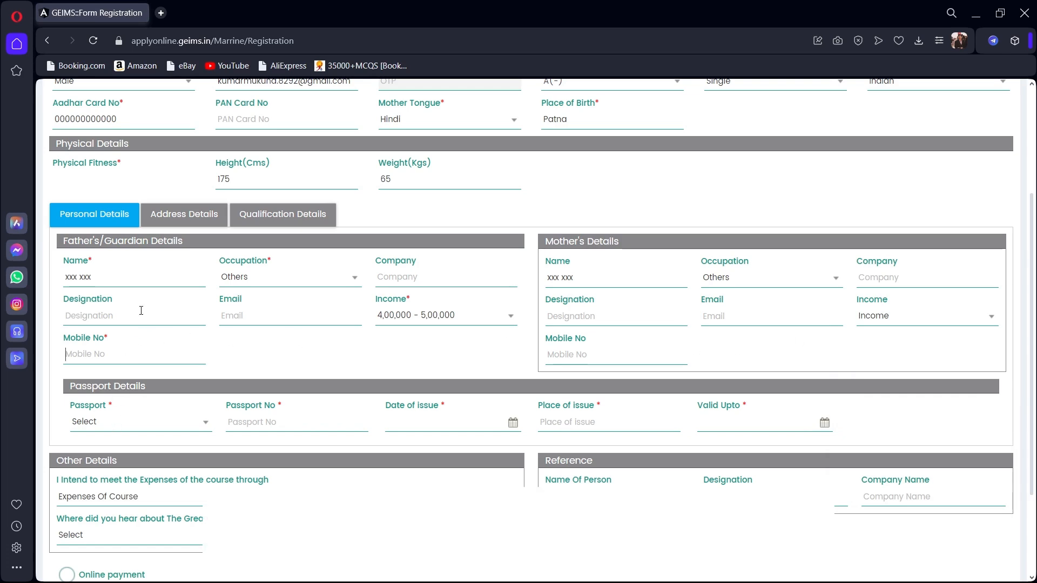
scroll(179, 404, down, 2)
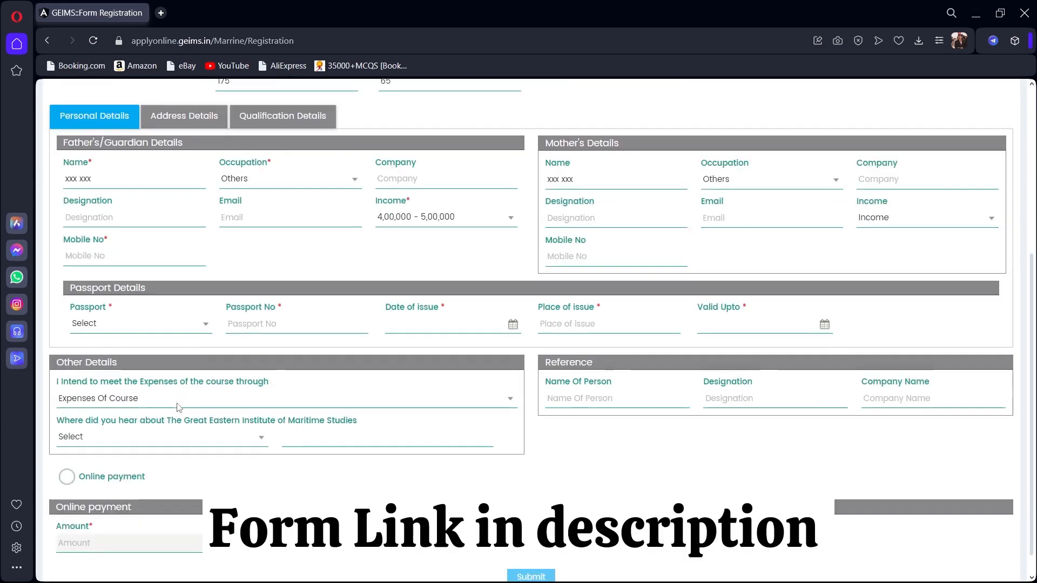
scroll(179, 402, up, 1)
Answer No for Passport and close the 'passport is mandatory' warning.
click(189, 390)
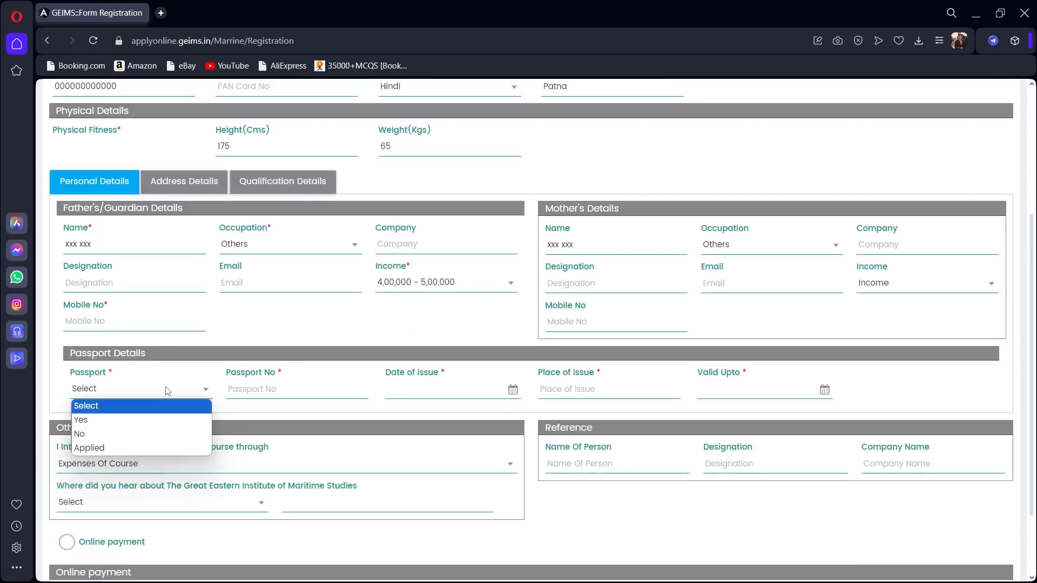
click(117, 434)
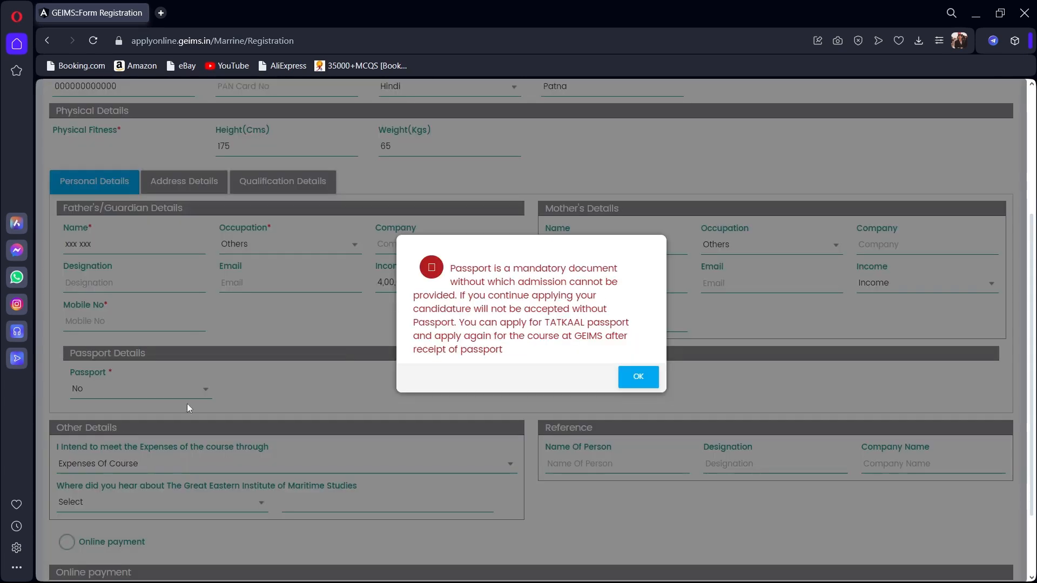
drag(452, 269, 528, 352)
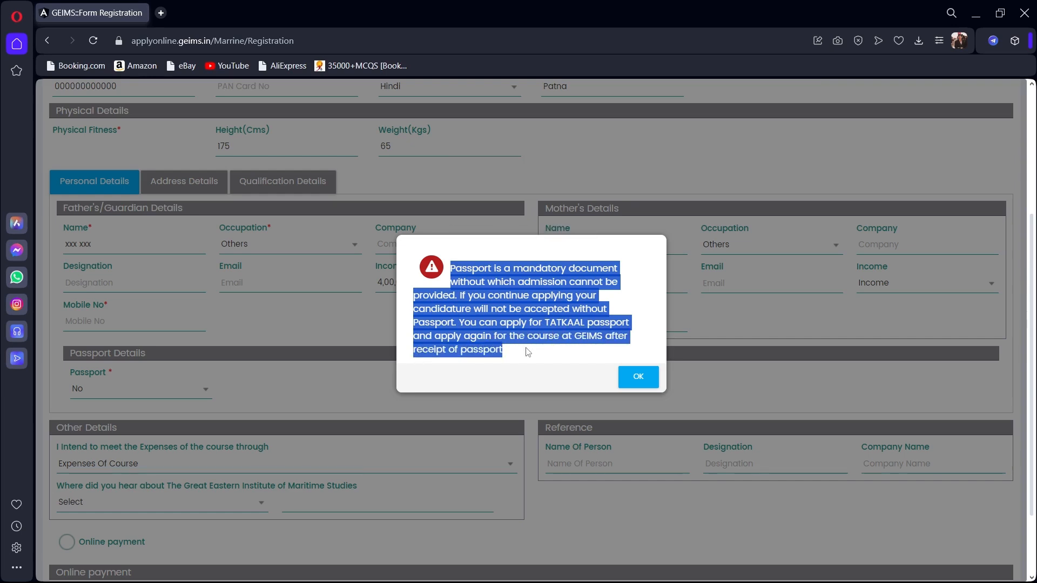
click(528, 351)
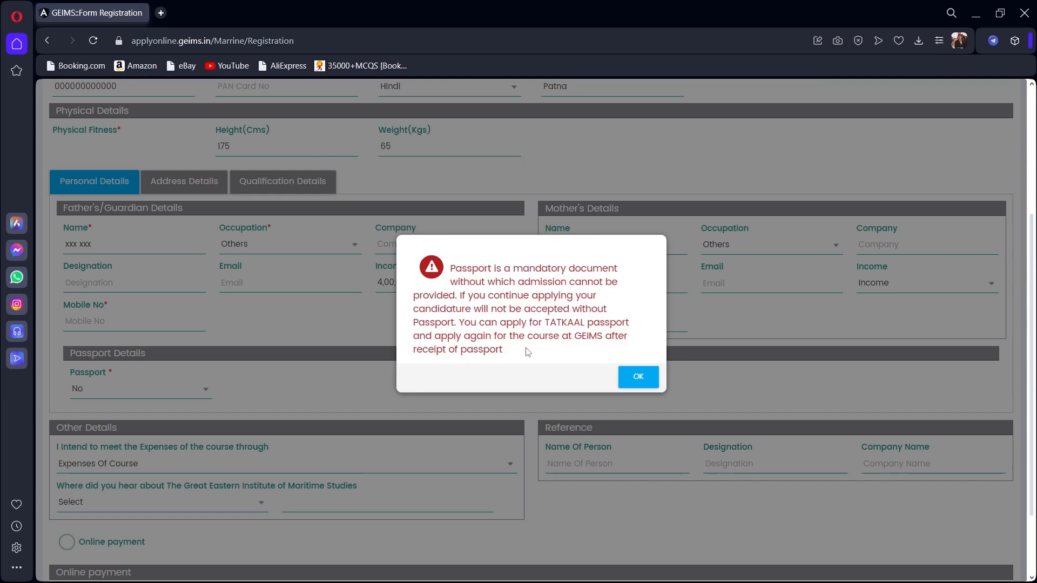
click(635, 381)
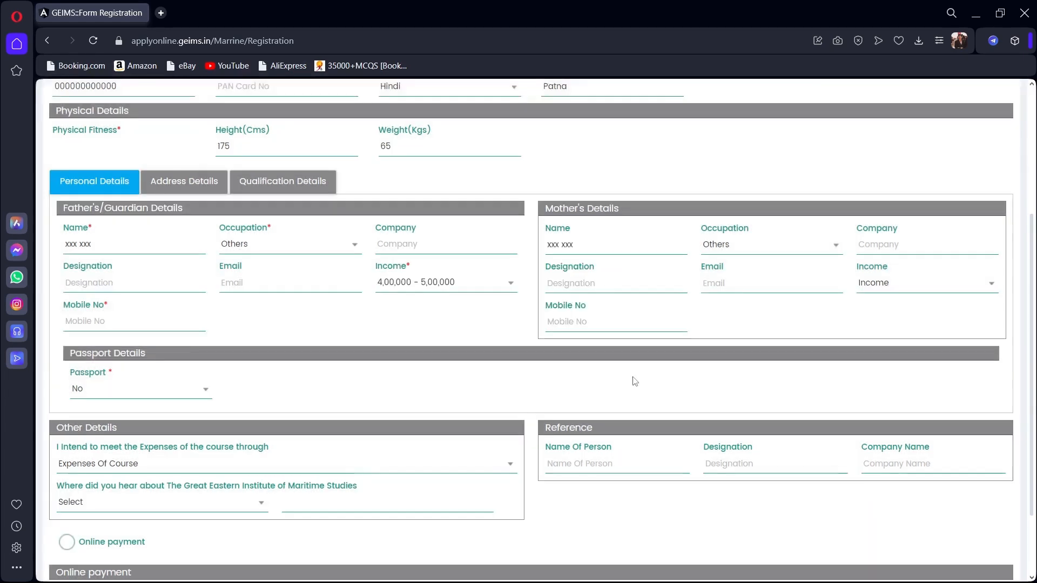
click(174, 397)
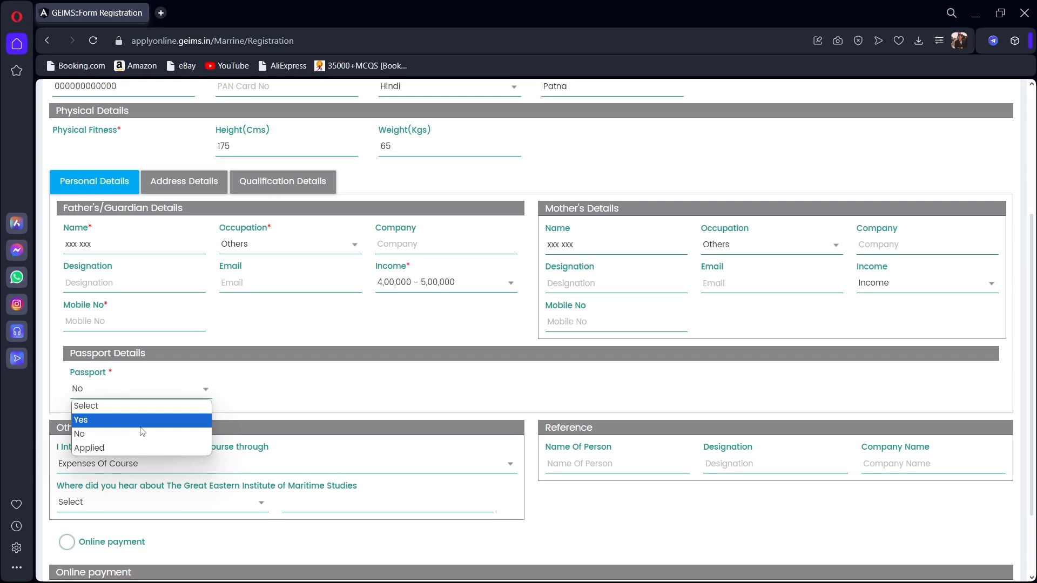
Try Passport as Applied, checking its application date, mode and police verification options.
click(139, 420)
click(165, 397)
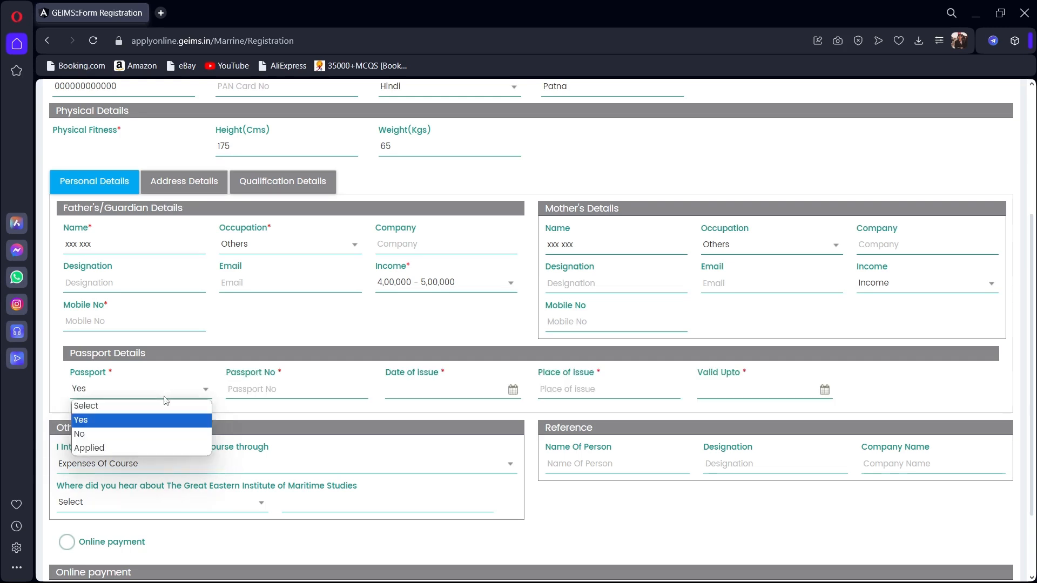
click(125, 449)
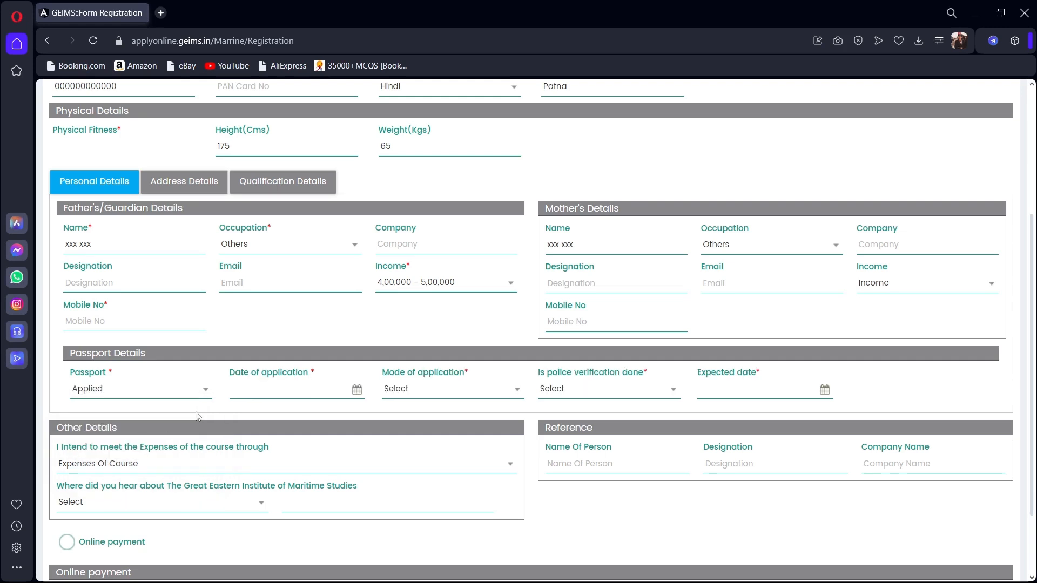
click(262, 394)
click(411, 392)
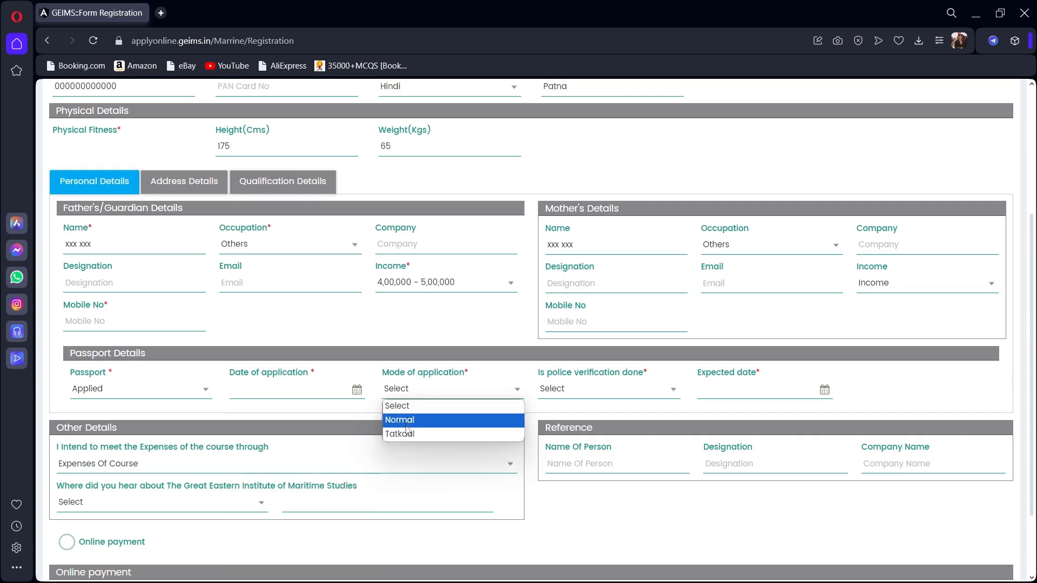
click(558, 392)
click(559, 392)
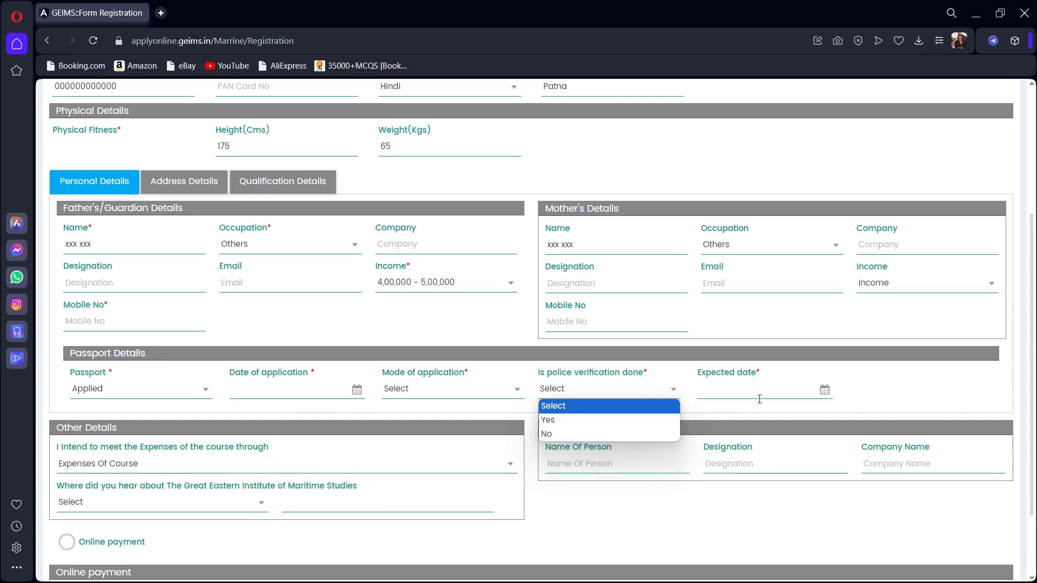
click(745, 412)
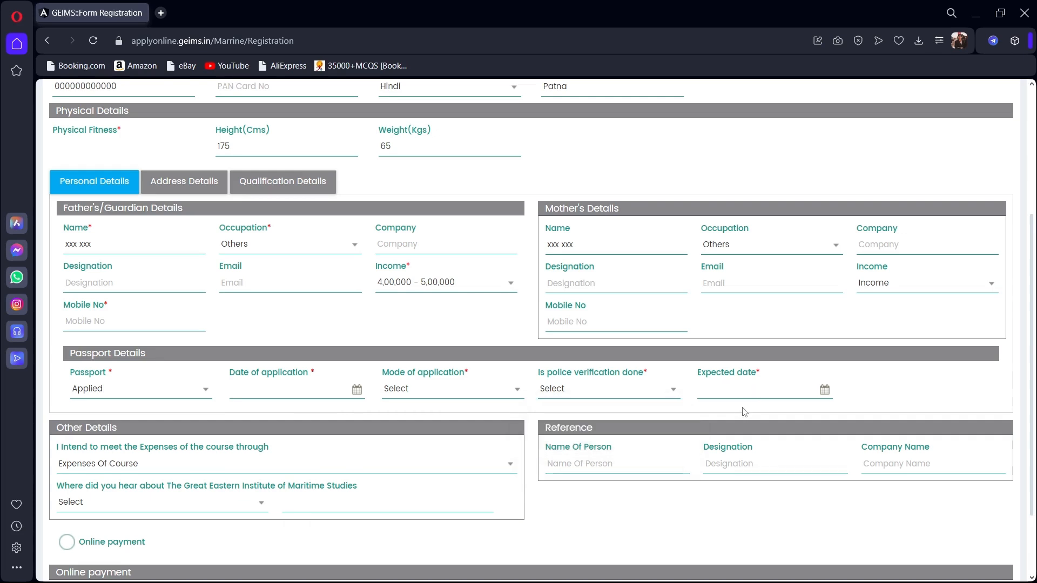
Set Passport to Yes and move into the Passport No field.
click(144, 388)
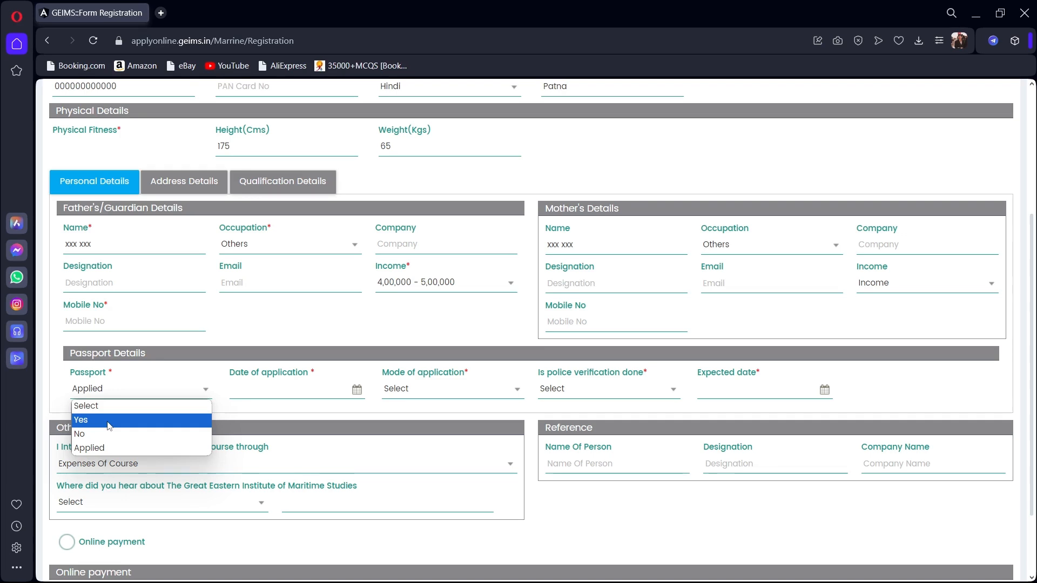
click(186, 426)
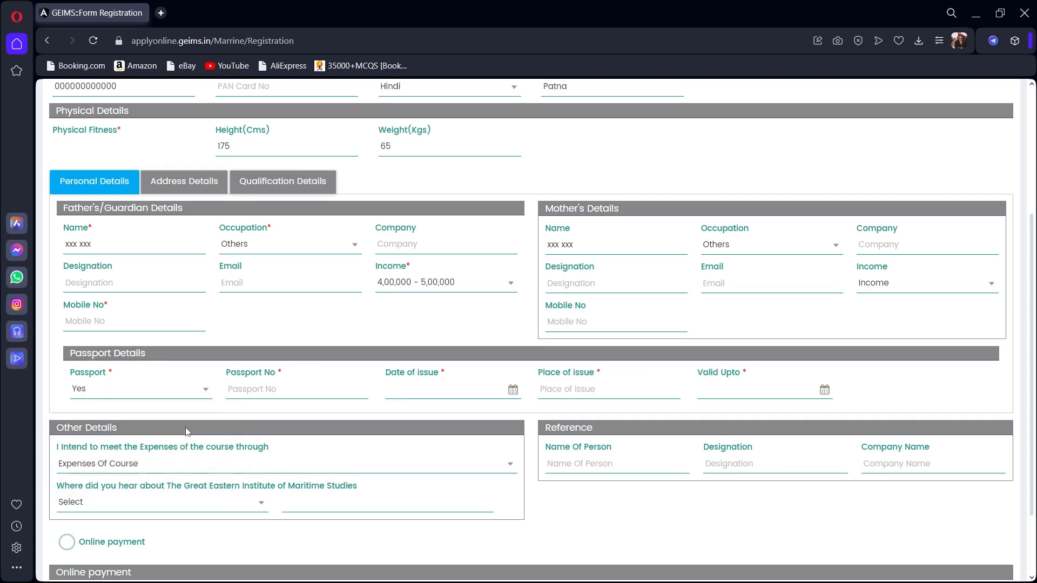
click(261, 387)
Enter house number 'asd' in the permanent address and copy it to the correspondence address.
click(204, 186)
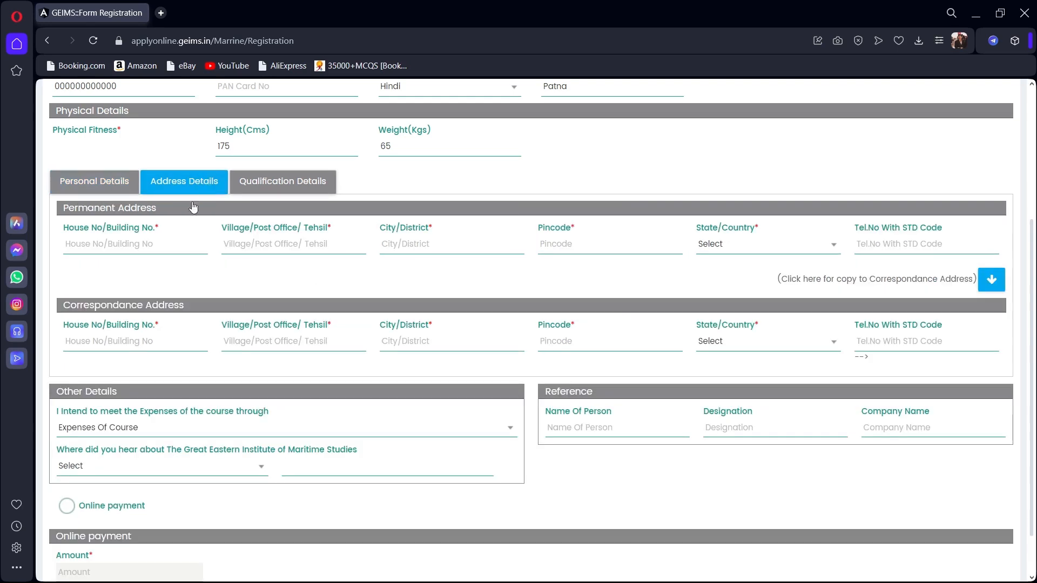
click(139, 246)
click(989, 286)
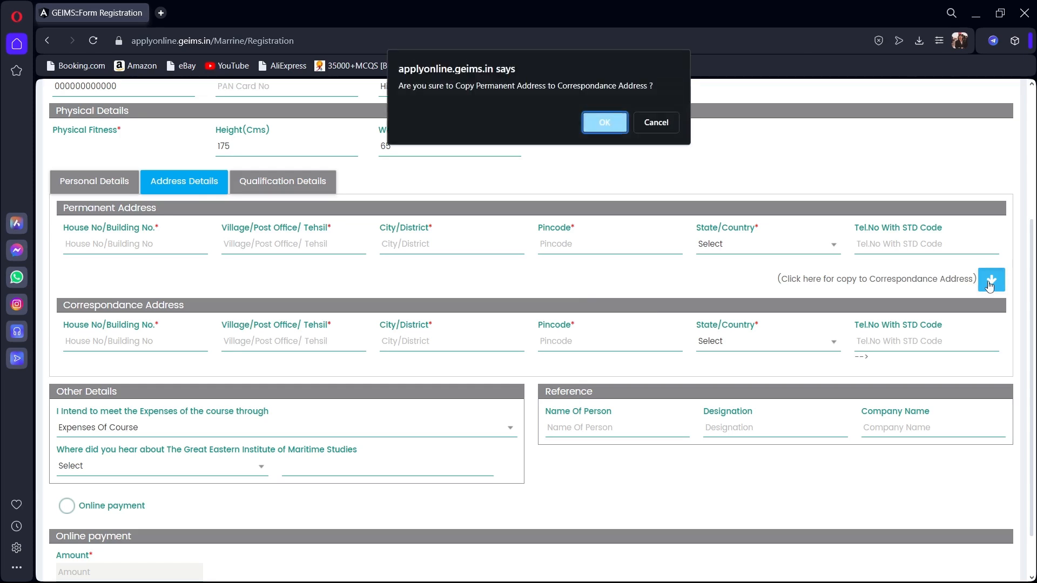
click(617, 123)
text(asd)
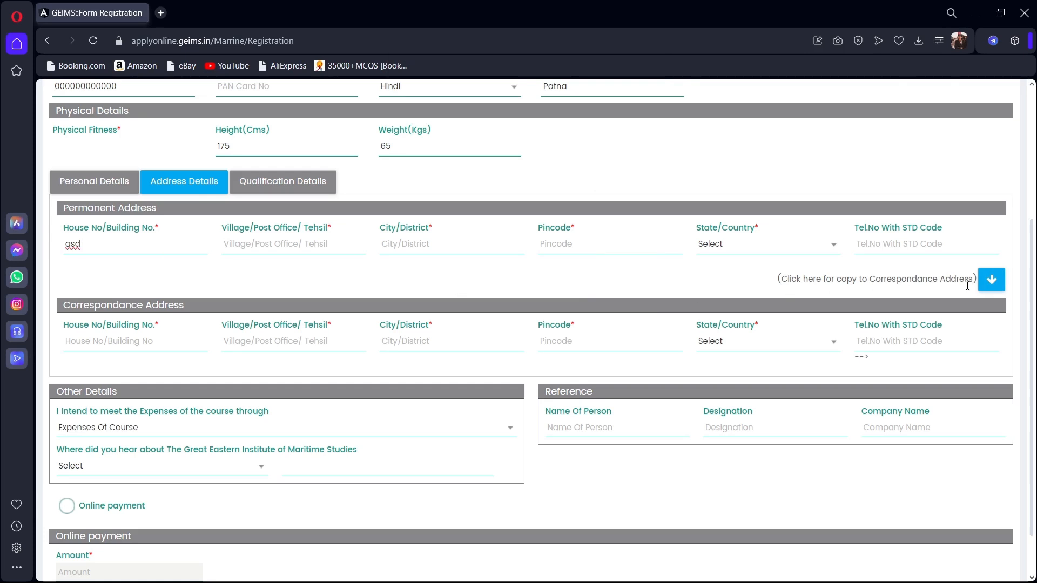
click(991, 280)
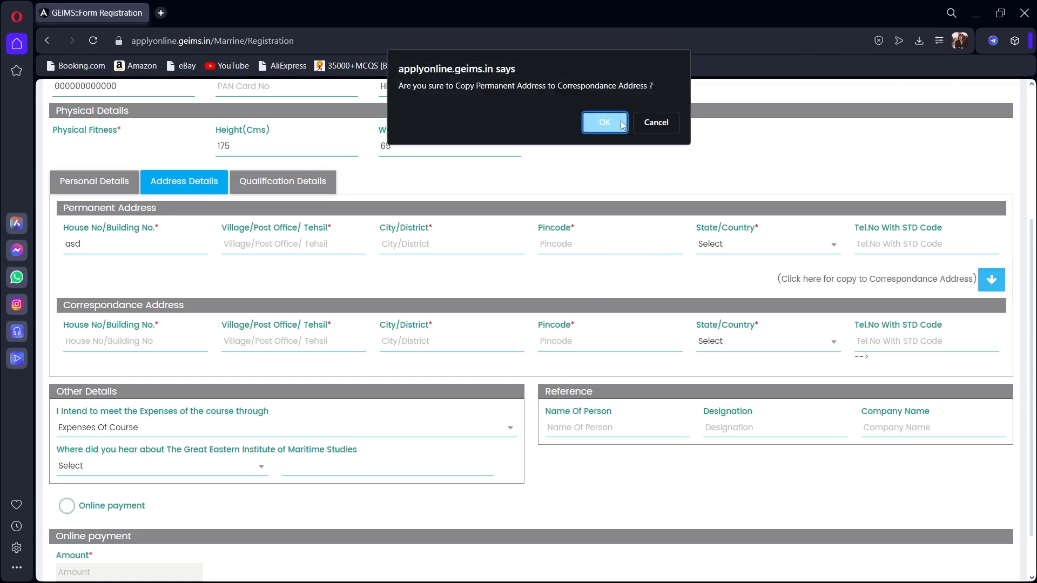
click(594, 129)
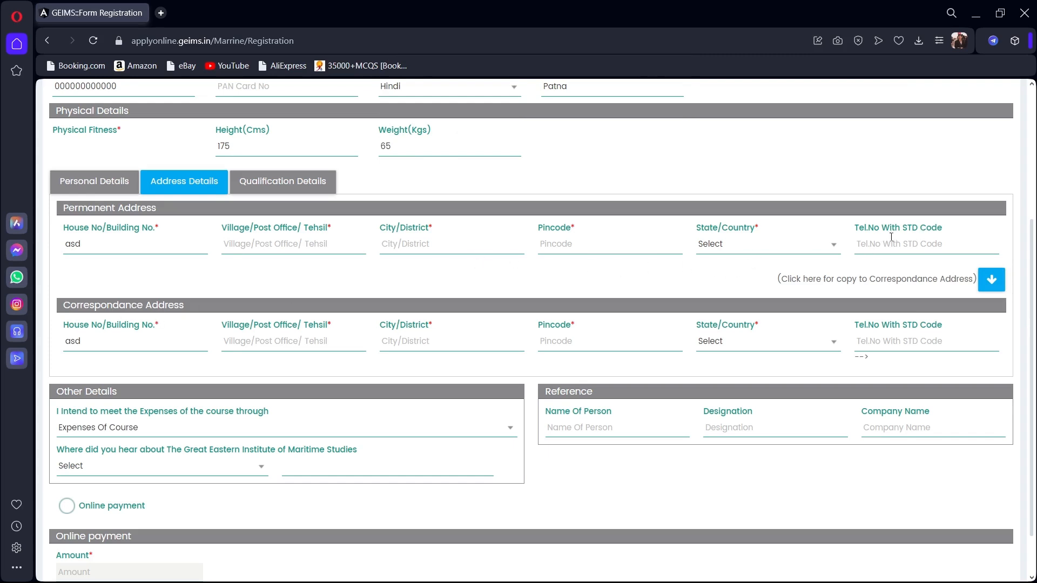
scroll(715, 292, down, 1)
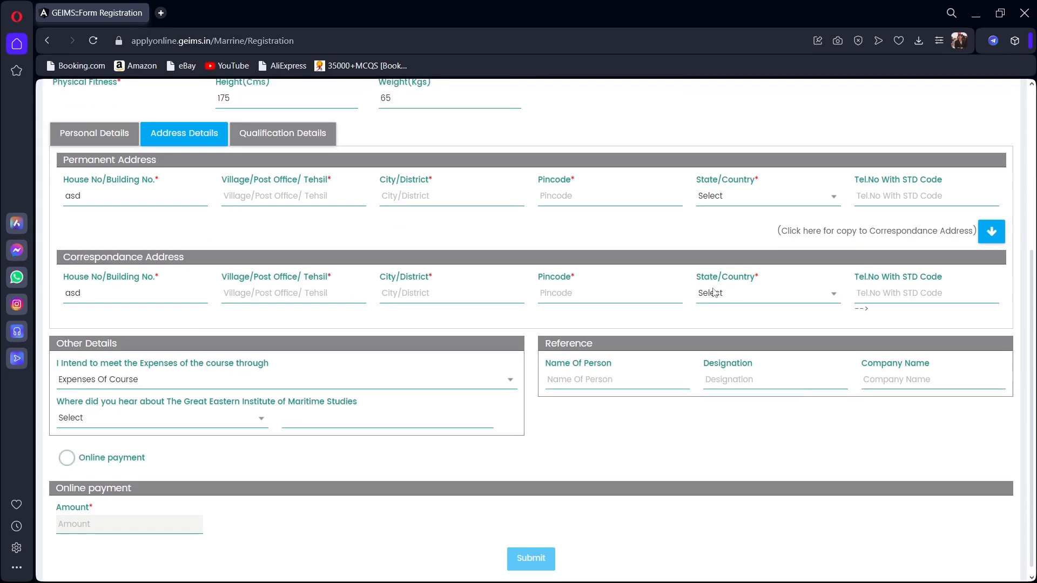
scroll(715, 293, up, 4)
scroll(324, 250, down, 4)
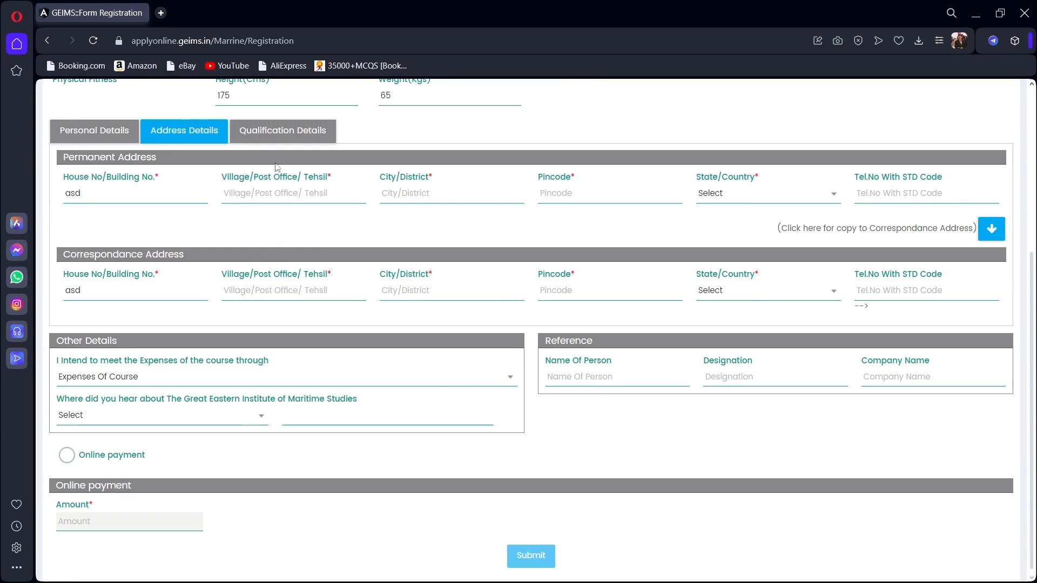
Switch to the Qualification Details section.
click(280, 138)
scroll(280, 138, down, 2)
scroll(279, 138, up, 2)
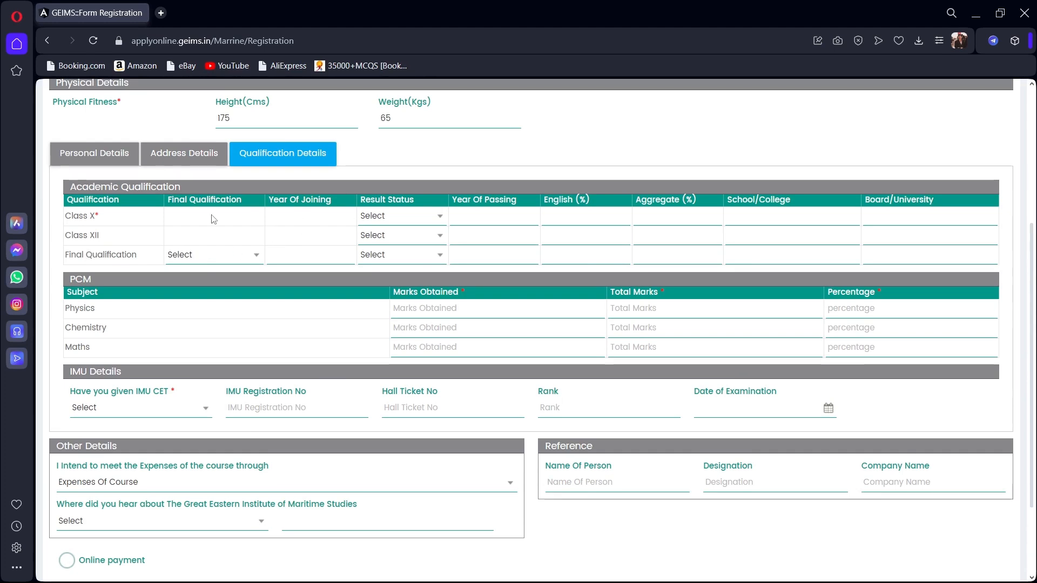
Mark Class X result Declared with board CBSE, and enter ISC as the Class XII board.
click(390, 218)
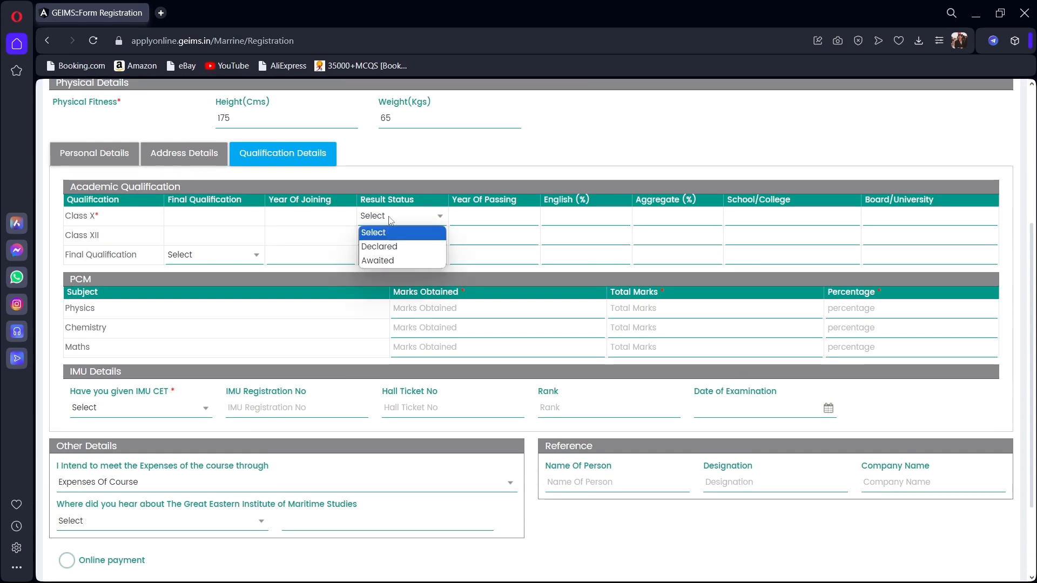
click(394, 247)
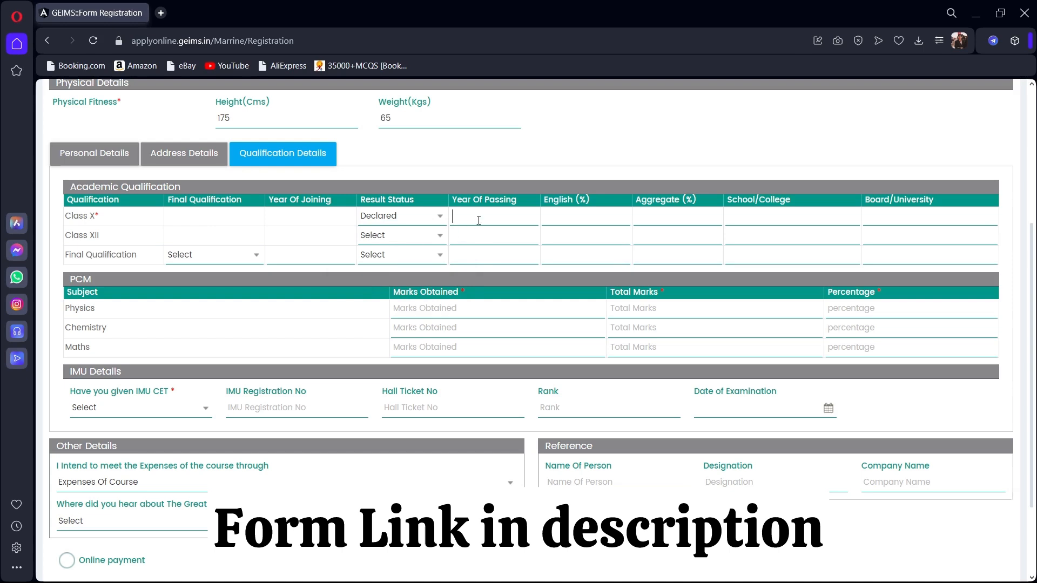
click(560, 217)
click(663, 220)
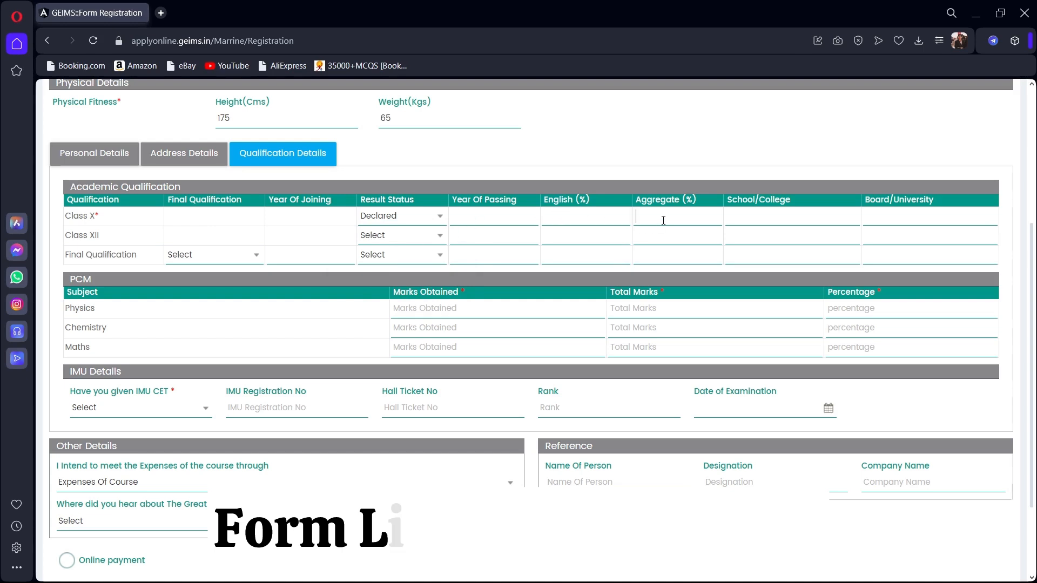
click(867, 220)
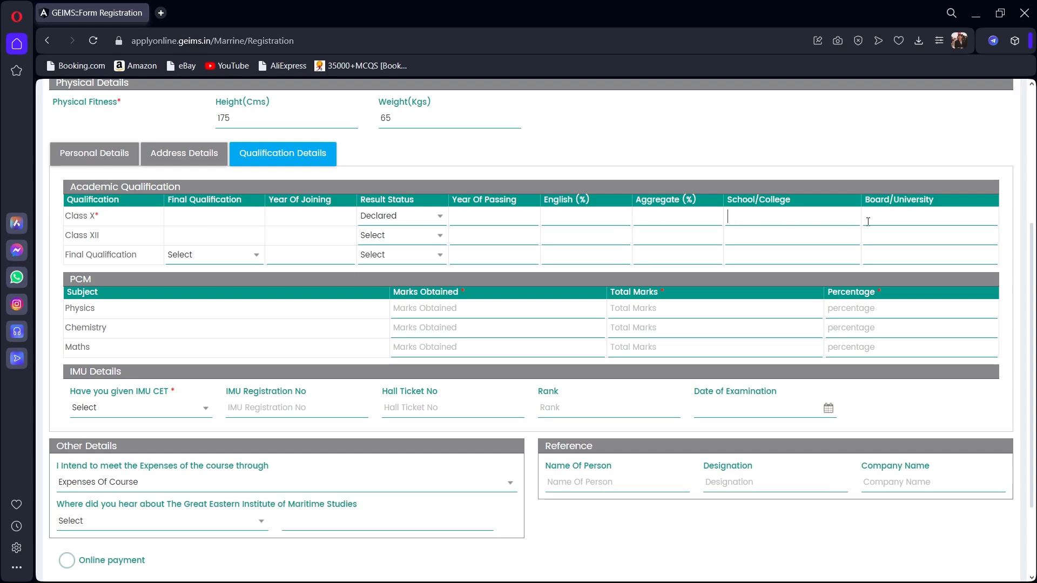
text(cb)
key(BackSpace)
key(BackSpace)
text(CBSE)
click(880, 233)
text(ISC)
Set the Class XII result status to Awaited, leaving the passing year blank.
click(375, 237)
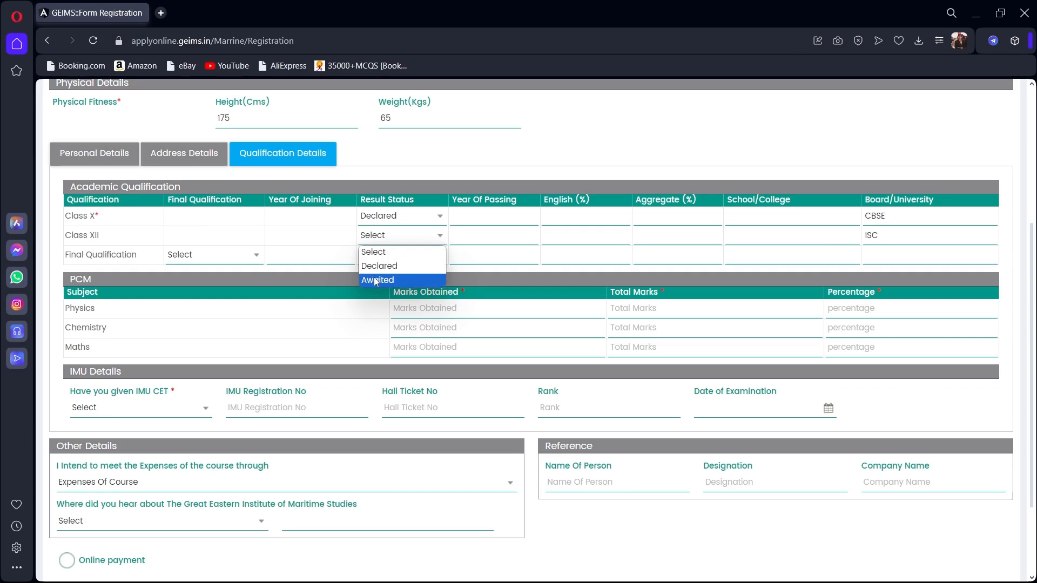
click(380, 267)
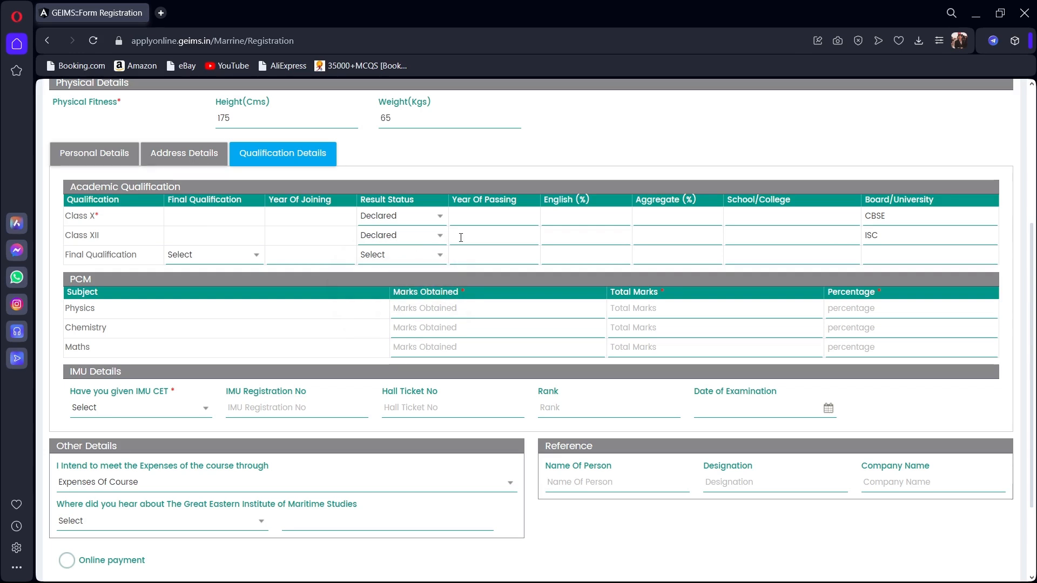
click(418, 239)
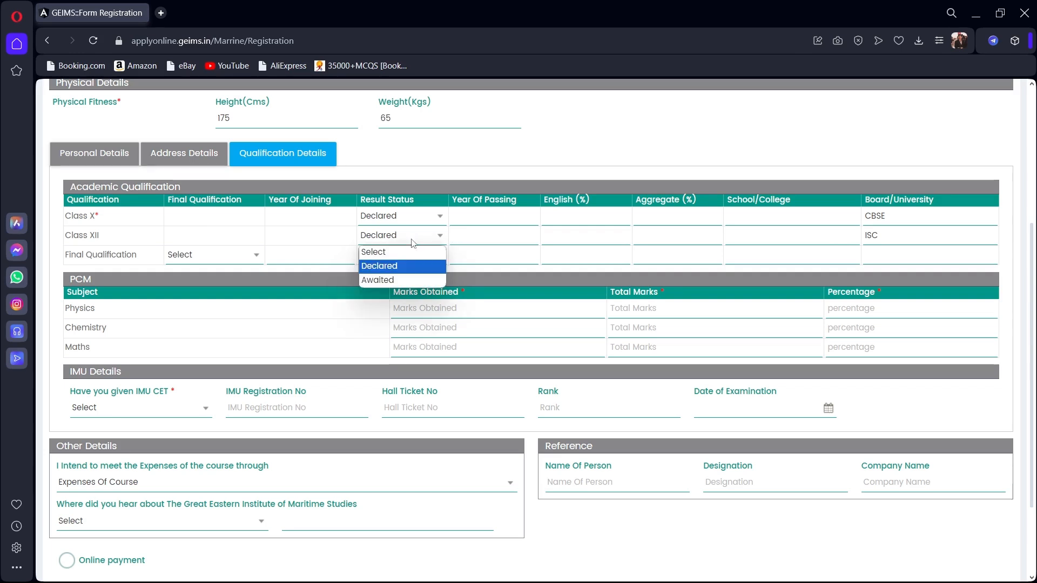
click(389, 281)
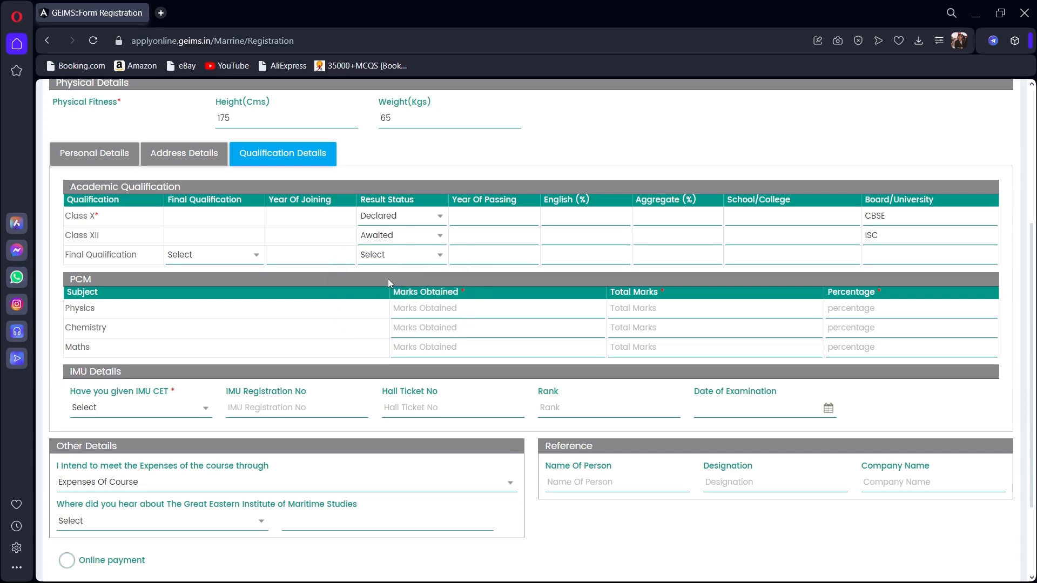
click(508, 227)
text(122)
key(BackSpace)
key(BackSpace)
drag(100, 235, 72, 236)
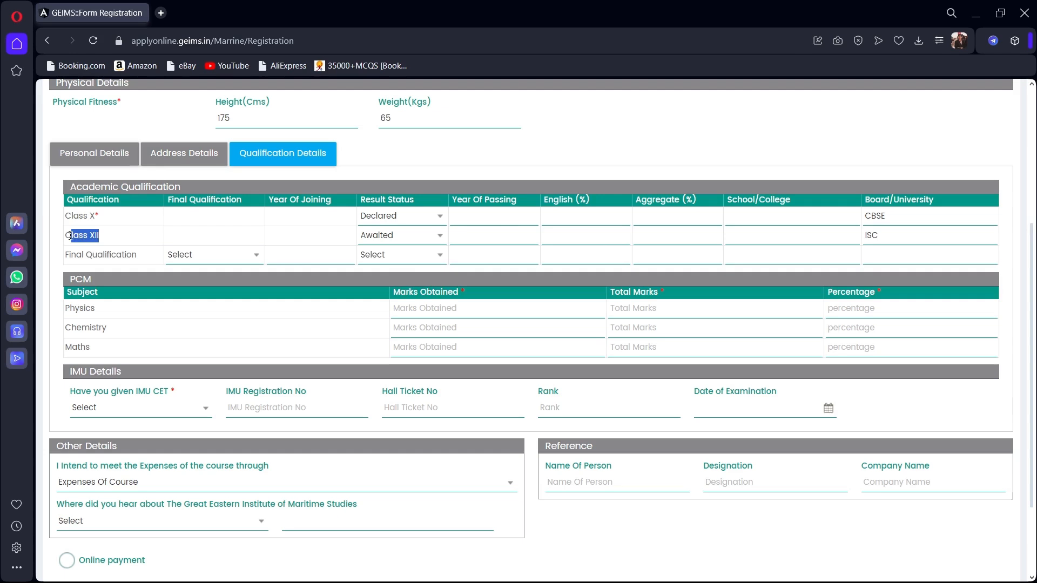
click(101, 231)
click(189, 257)
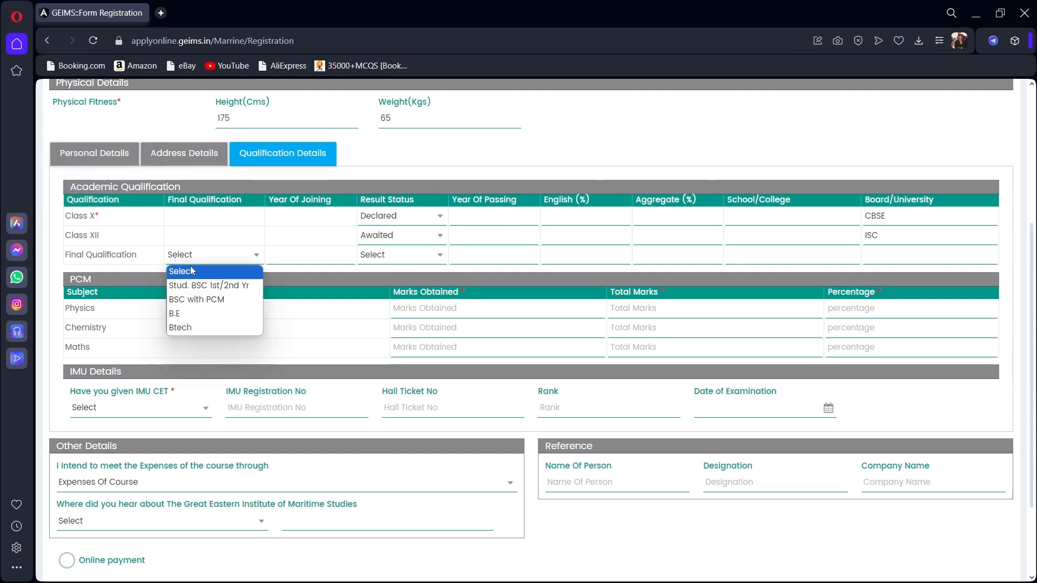
click(210, 288)
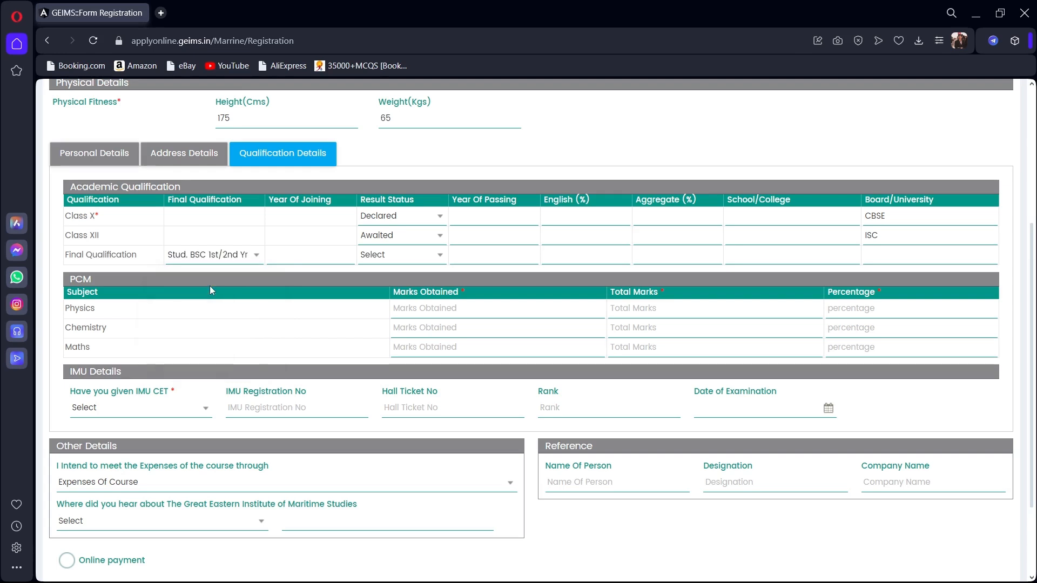
click(229, 256)
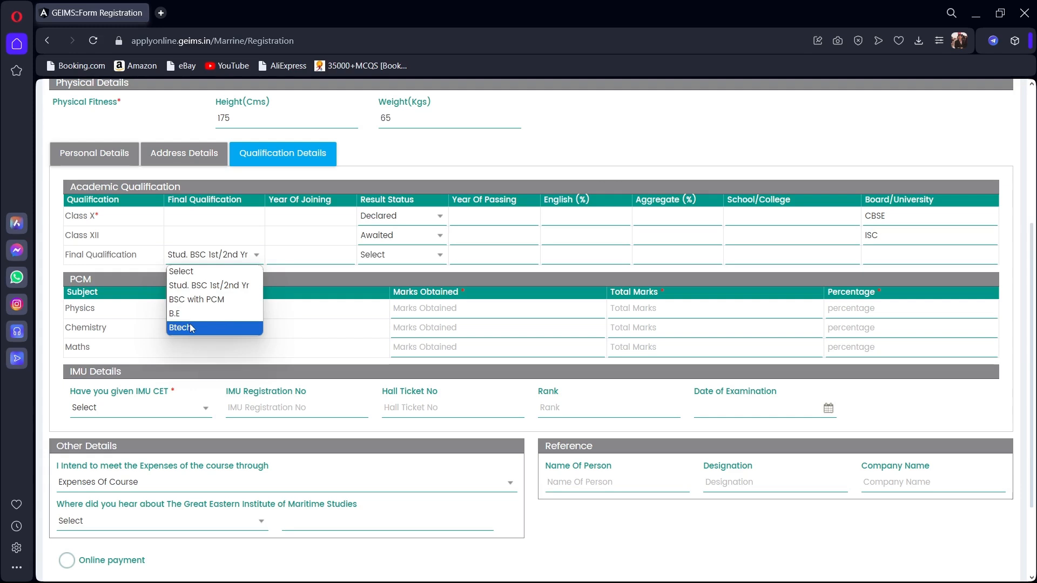
click(227, 285)
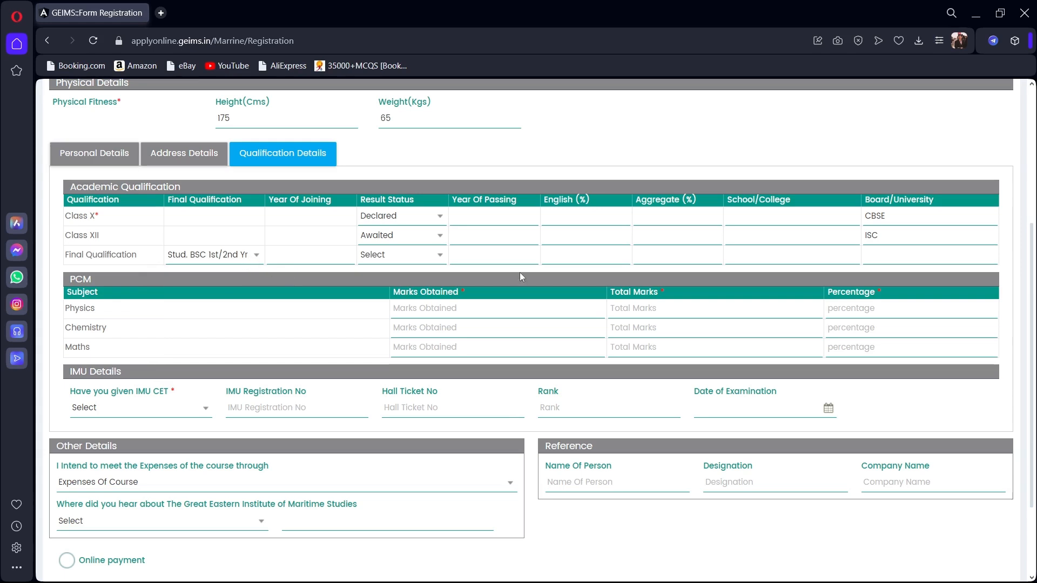
click(607, 256)
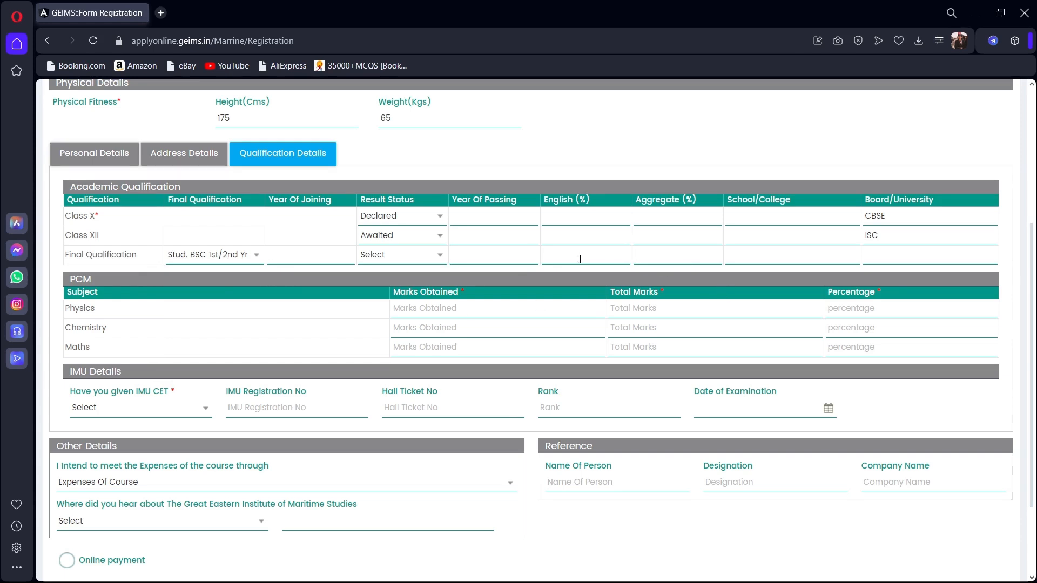
click(232, 258)
click(212, 273)
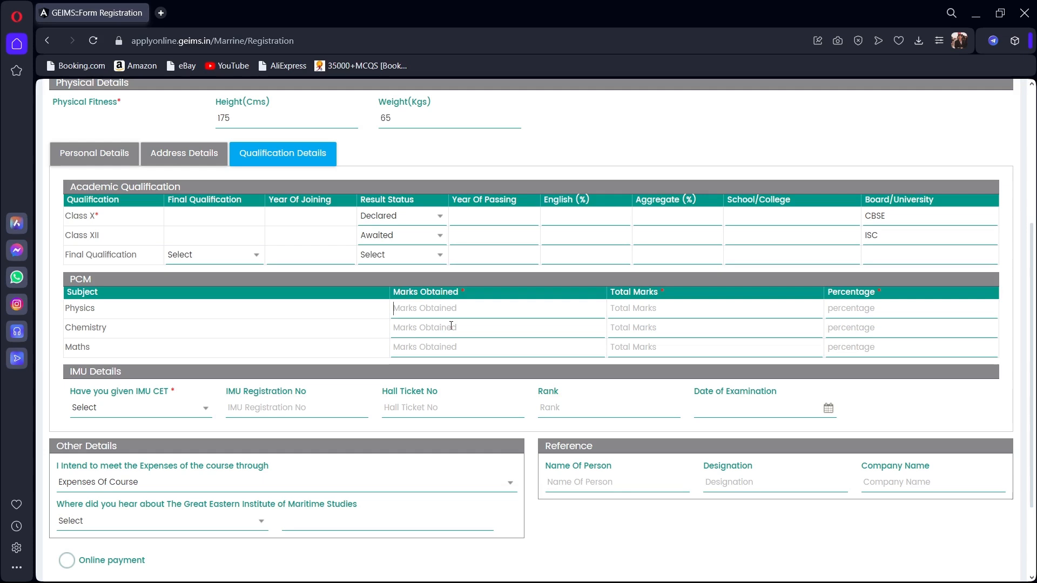
Enter 00 for Physics marks obtained, total marks and percentage.
text(00)
click(625, 306)
text(00)
click(861, 307)
text(00)
Fill the Chemistry and Maths totals and percentages with zeros, Chemistry's total reading 000.
click(859, 324)
text(00)
click(698, 328)
text(00000)
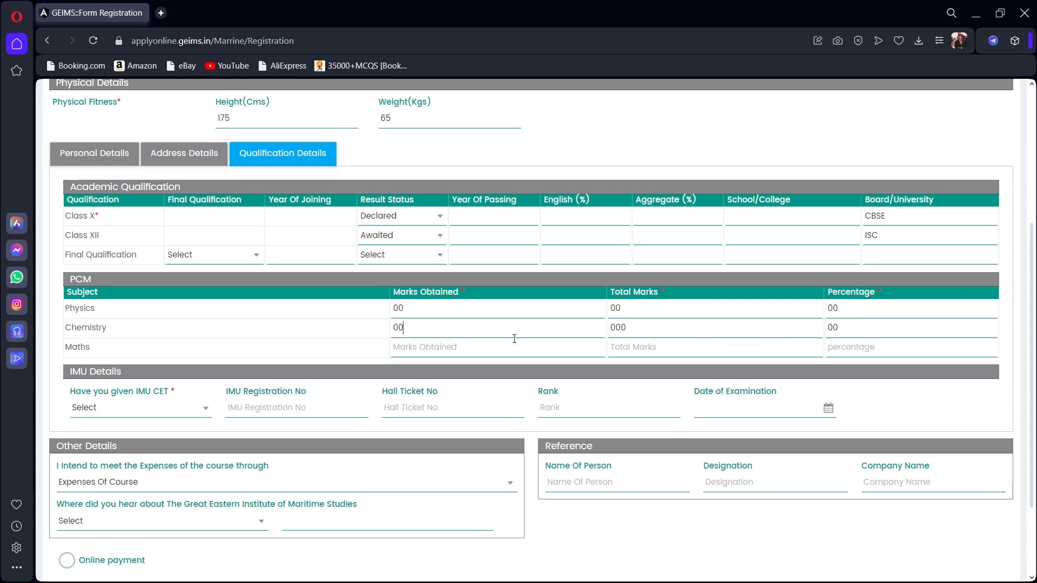
text(00)
click(624, 346)
text(00)
click(929, 342)
text(00)
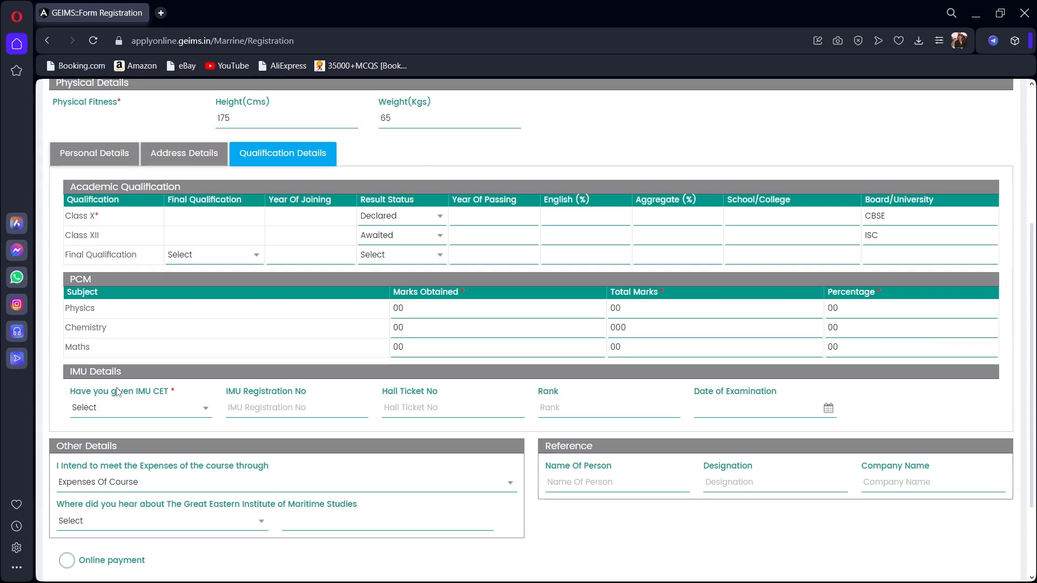
click(125, 408)
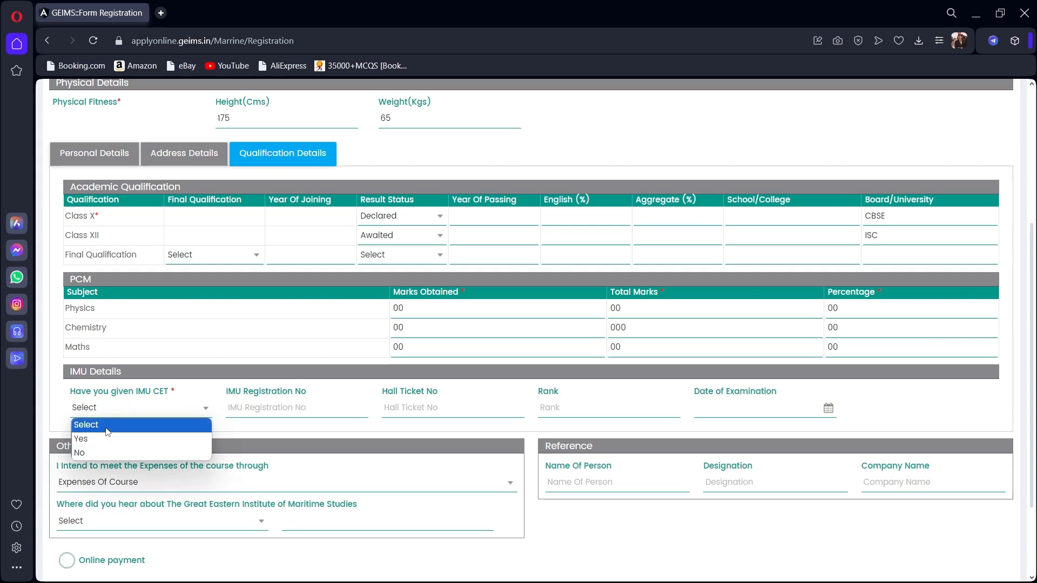
Answer No to IMU CET and dismiss the warning that IMU CET is required for DNS.
click(81, 453)
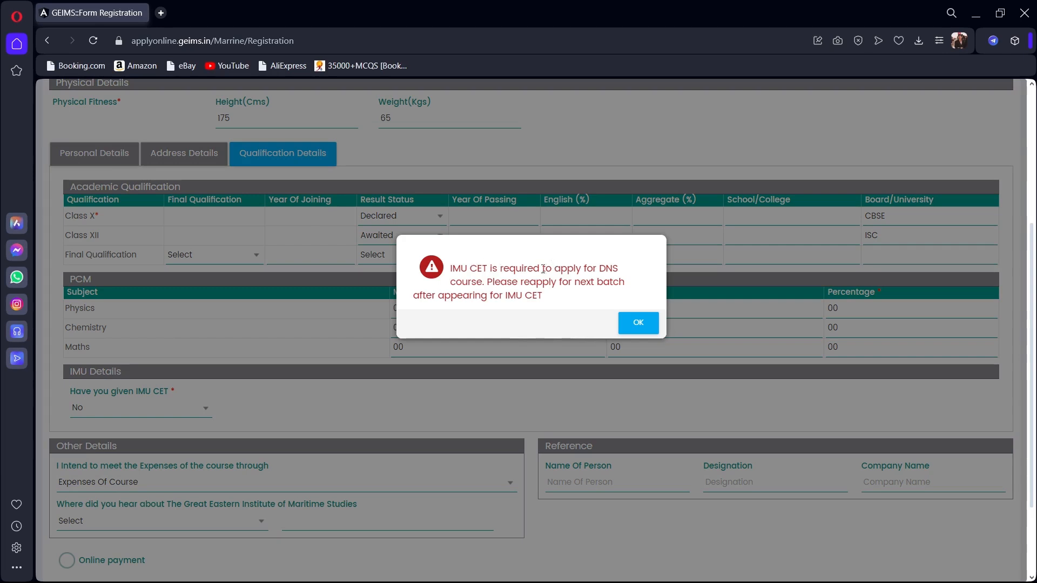
drag(489, 281, 547, 304)
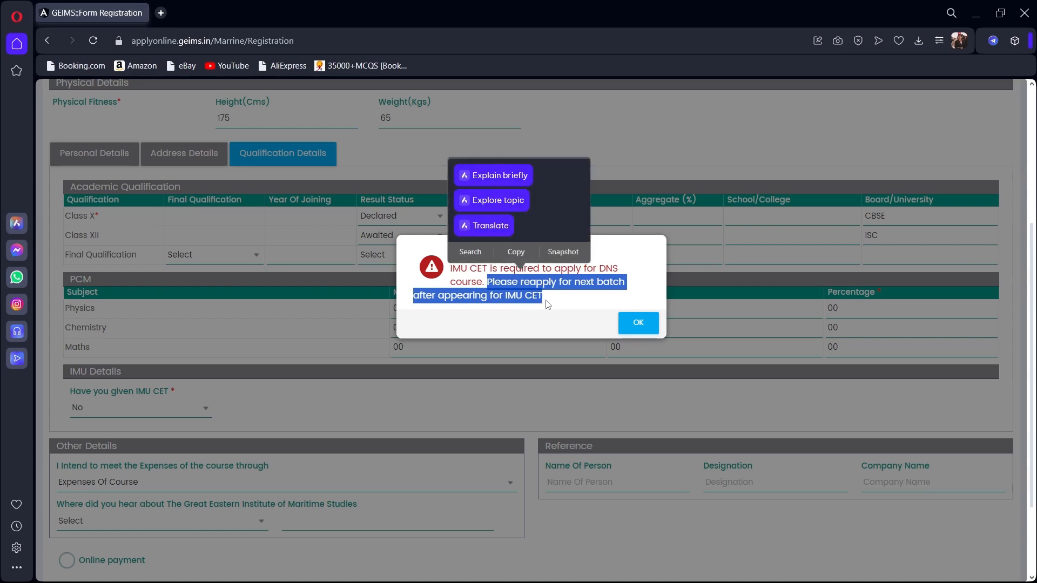
click(625, 323)
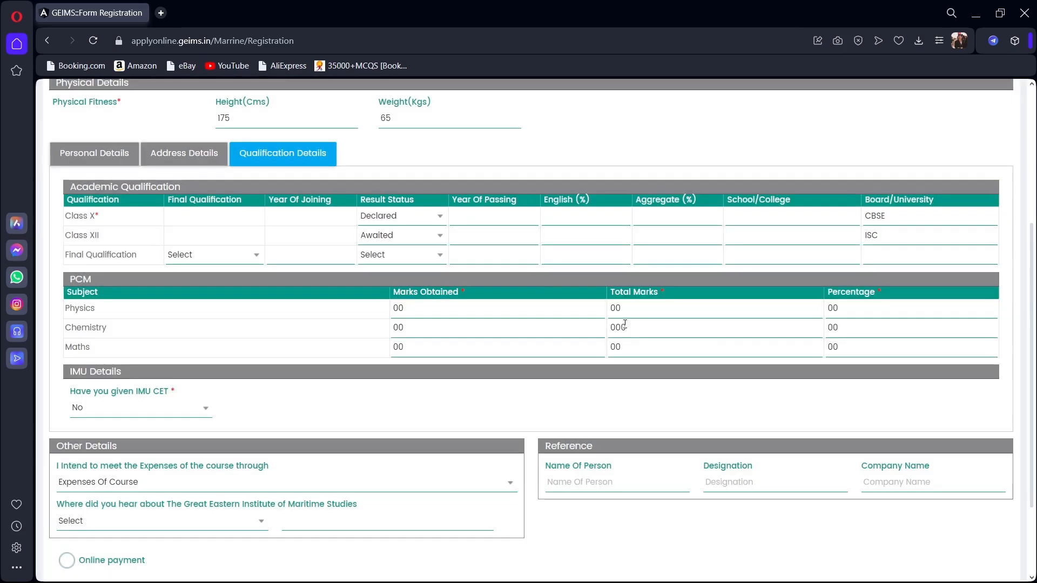
scroll(216, 410, down, 2)
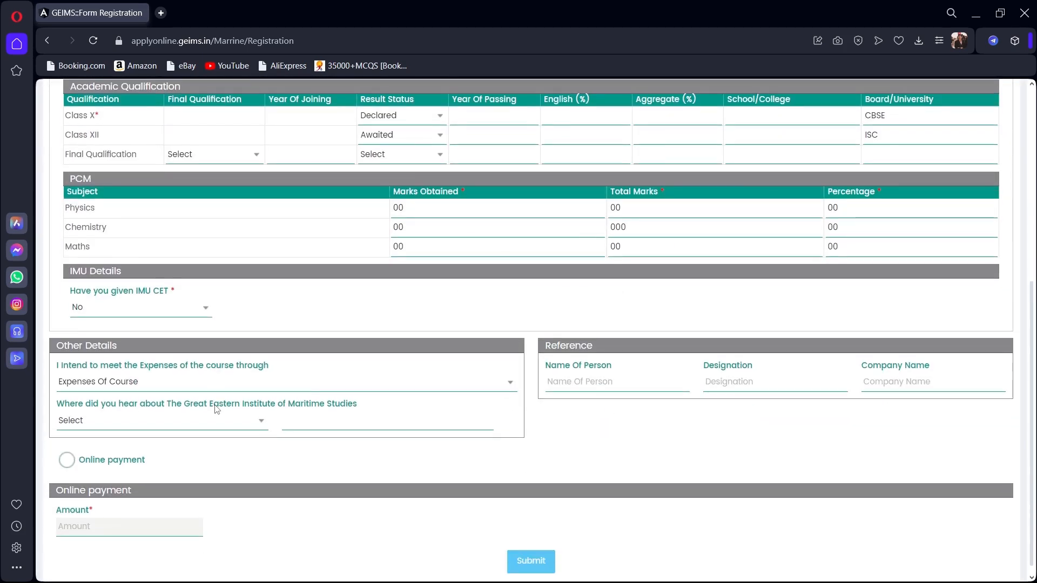
Choose Bank Loan as the way course expenses will be funded.
scroll(217, 409, up, 1)
scroll(211, 413, down, 1)
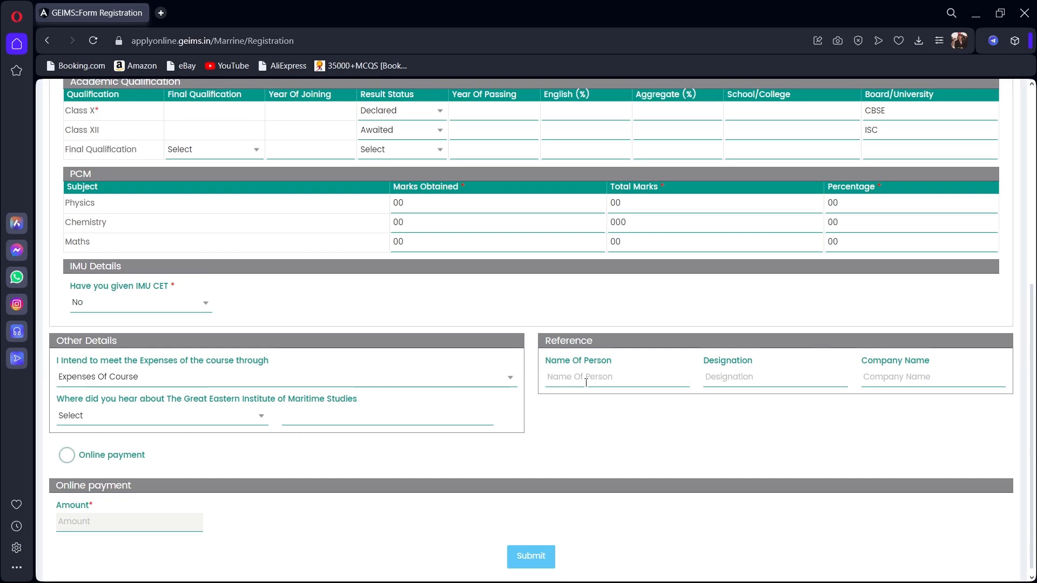
click(747, 375)
click(237, 377)
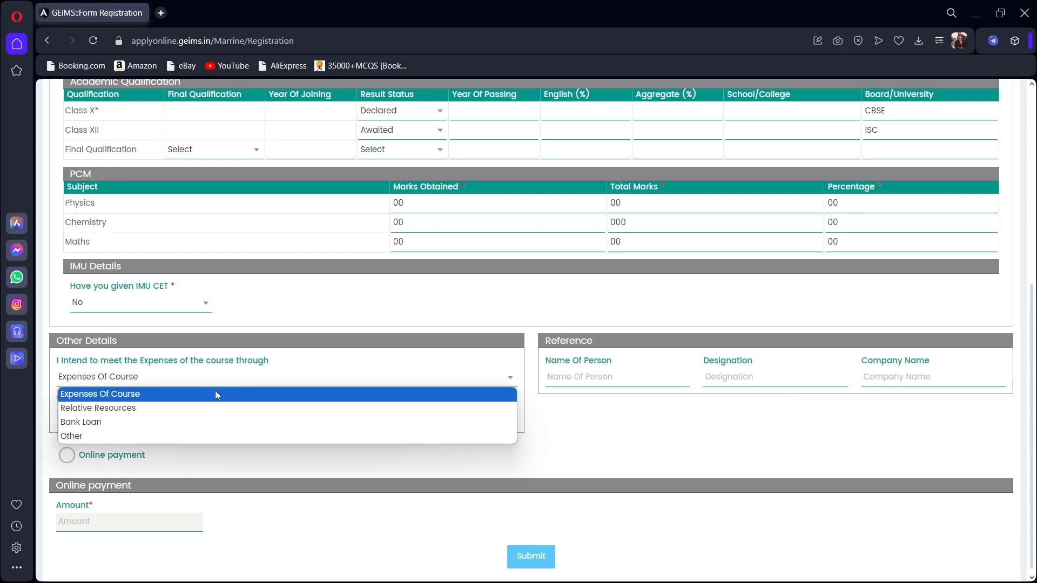
click(180, 423)
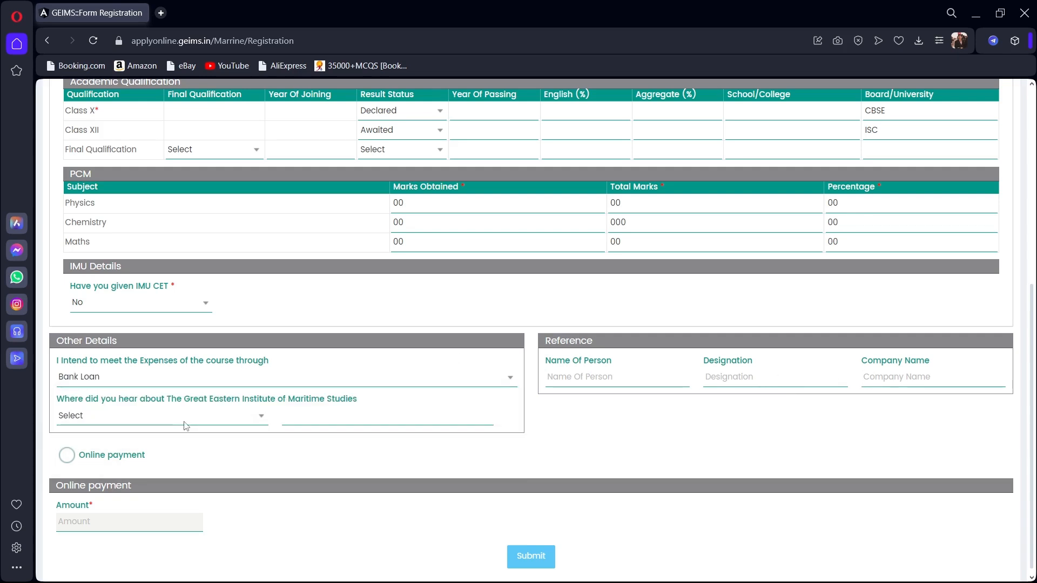
Set the referral source to Internet and choose online payment of 750.
click(186, 421)
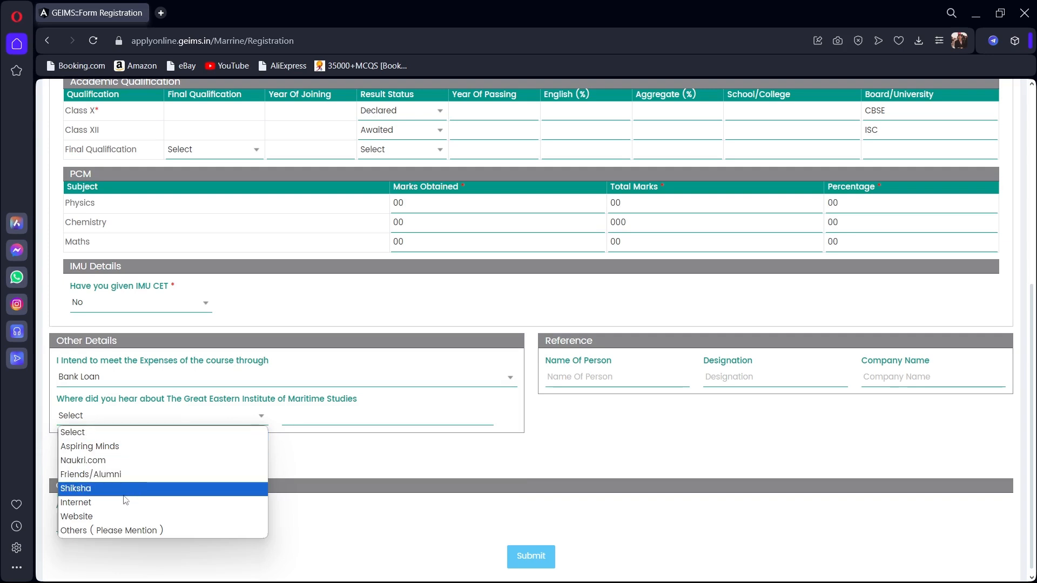
click(141, 450)
click(205, 420)
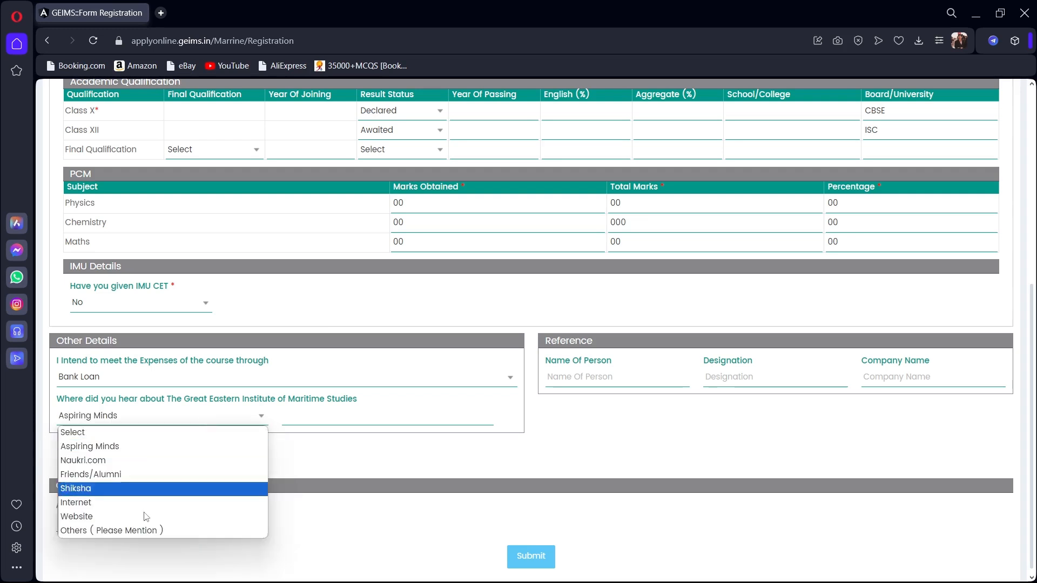
click(136, 532)
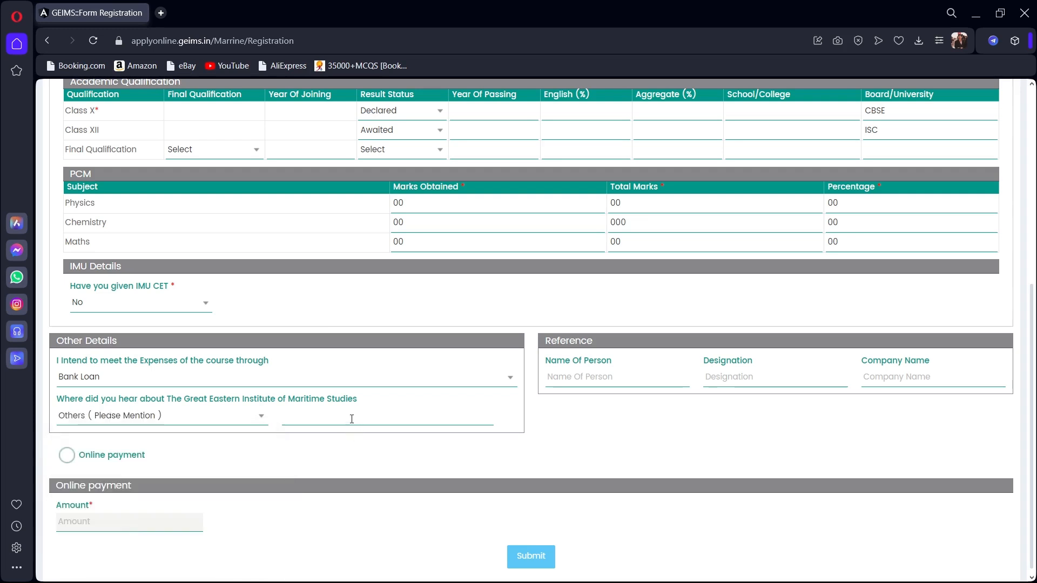
click(249, 417)
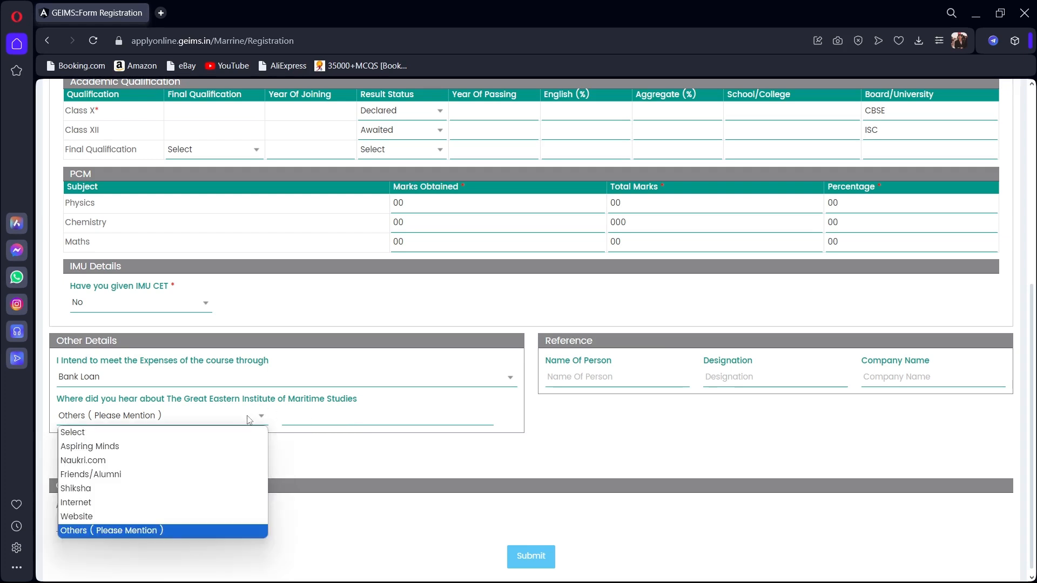
click(156, 502)
click(68, 456)
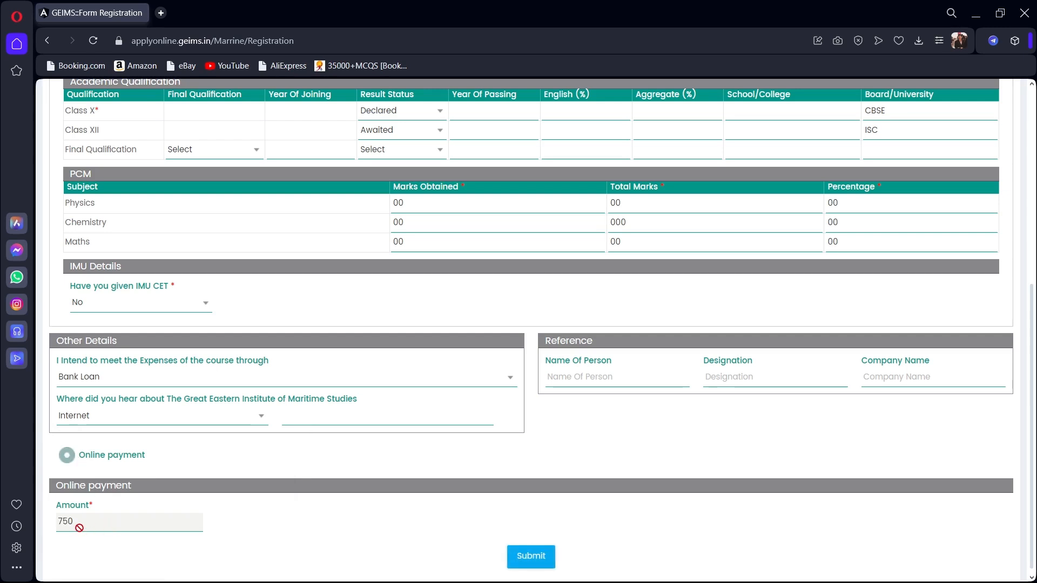
Reopen the 'Have you given IMU CET' answer choices.
click(140, 305)
click(140, 306)
click(139, 306)
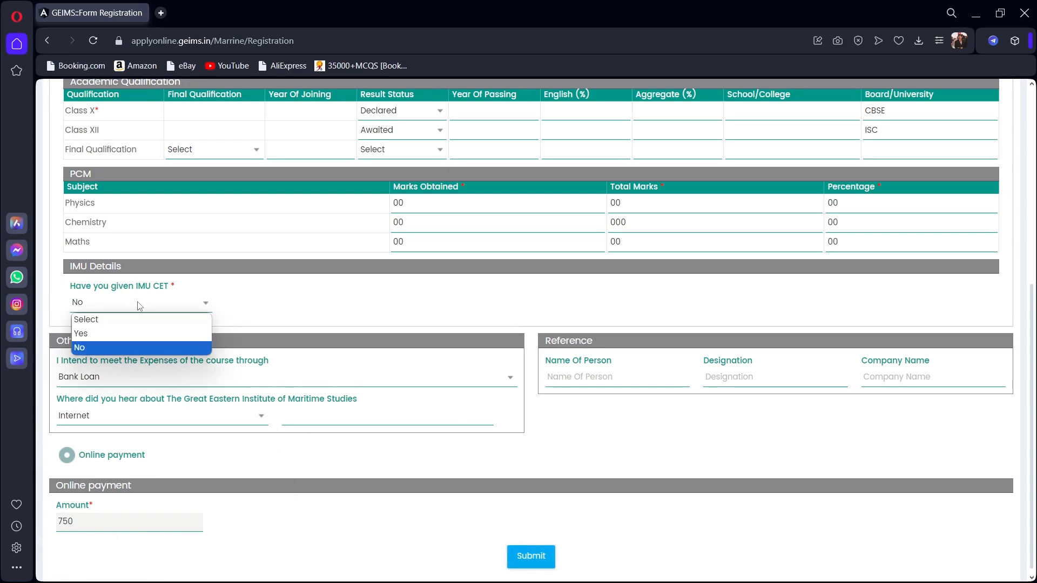
Change IMU CET to Yes, try 00 and 00000 in registration and hall ticket fields, then erase them.
click(118, 334)
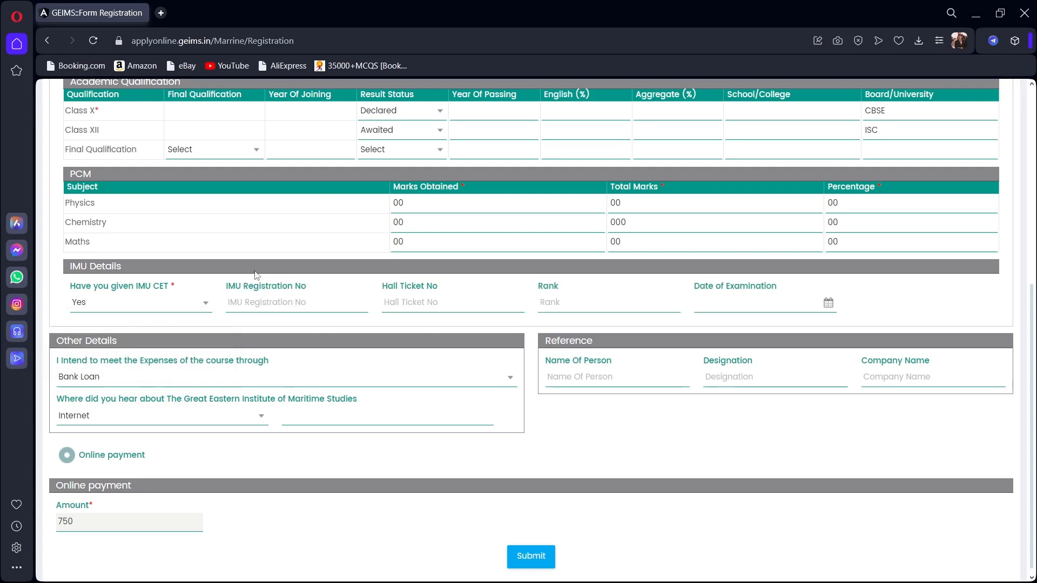
text(00)
click(405, 301)
text(00000)
key(BackSpace)
key(BackSpace)
key(BackSpace)
key(BackSpace)
key(BackSpace)
key(BackSpace)
key(BackSpace)
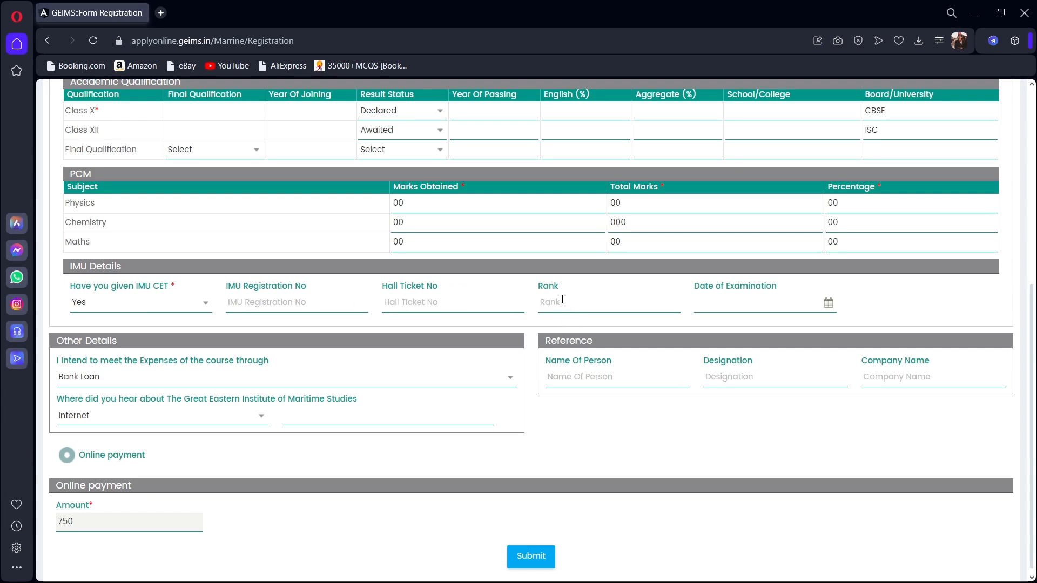